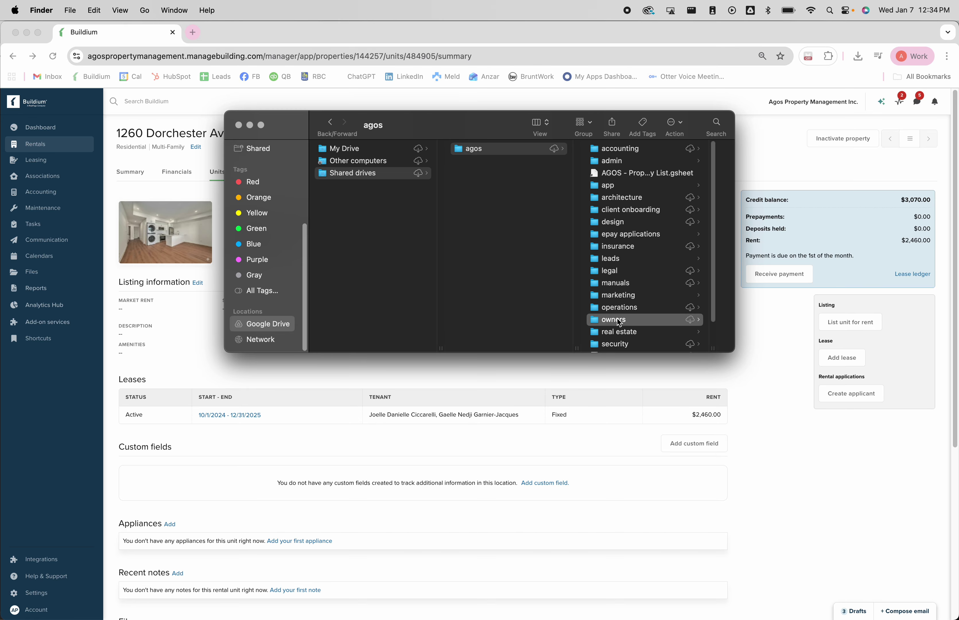
scroll(646, 282, down, 1)
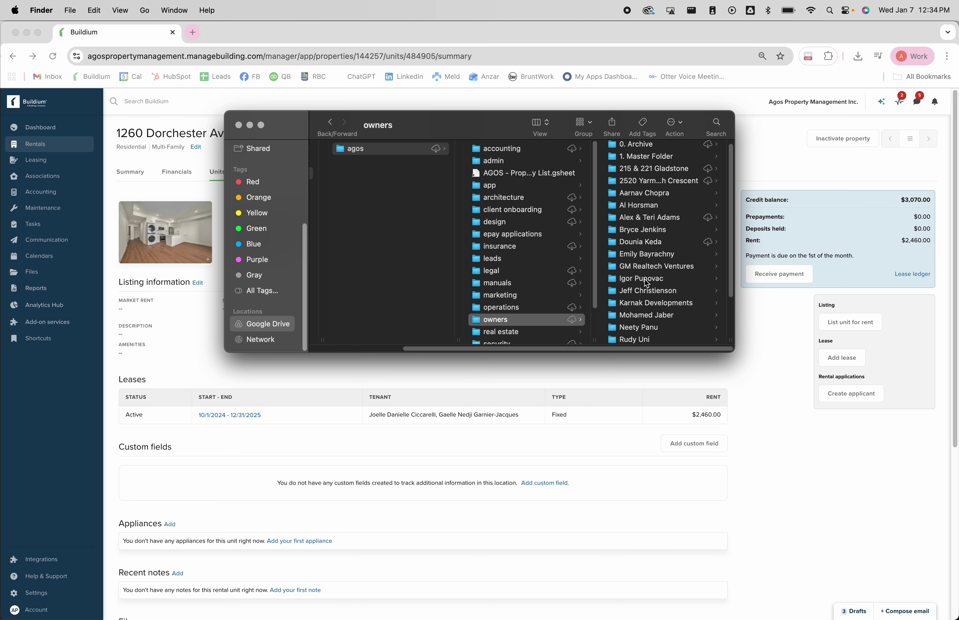
click(640, 267)
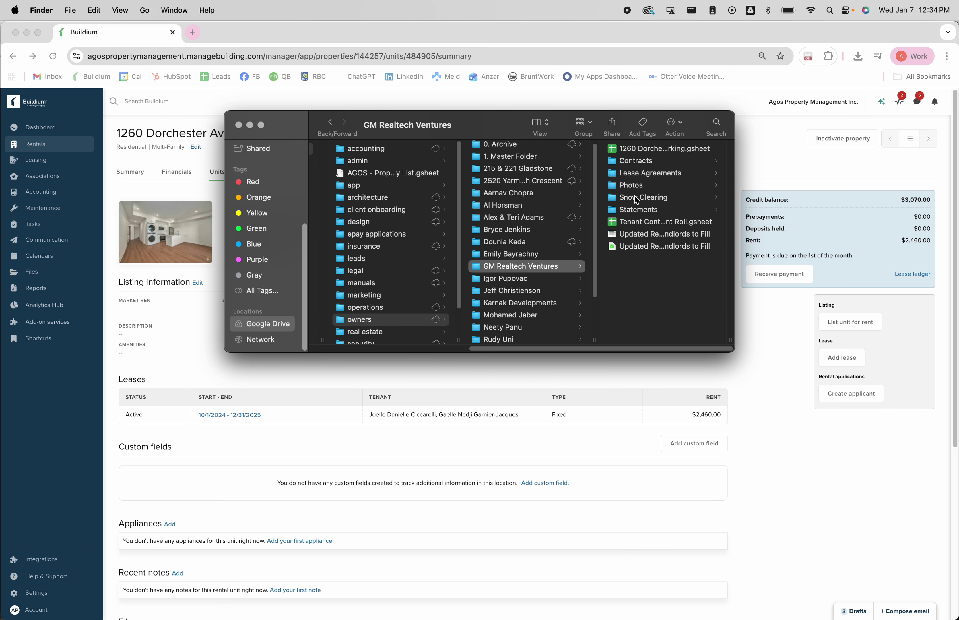
click(633, 185)
click(631, 150)
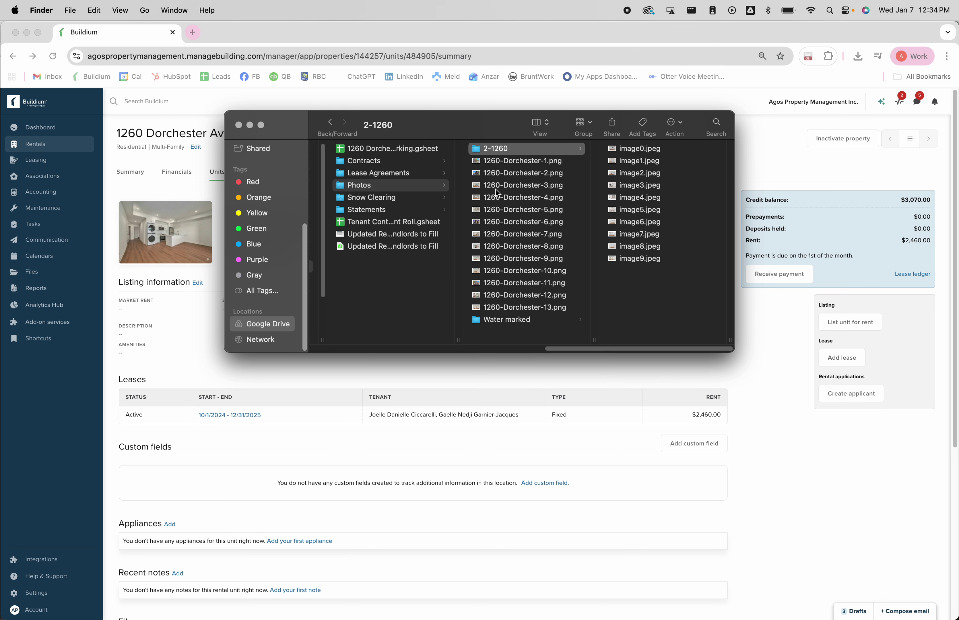
click(495, 190)
click(495, 199)
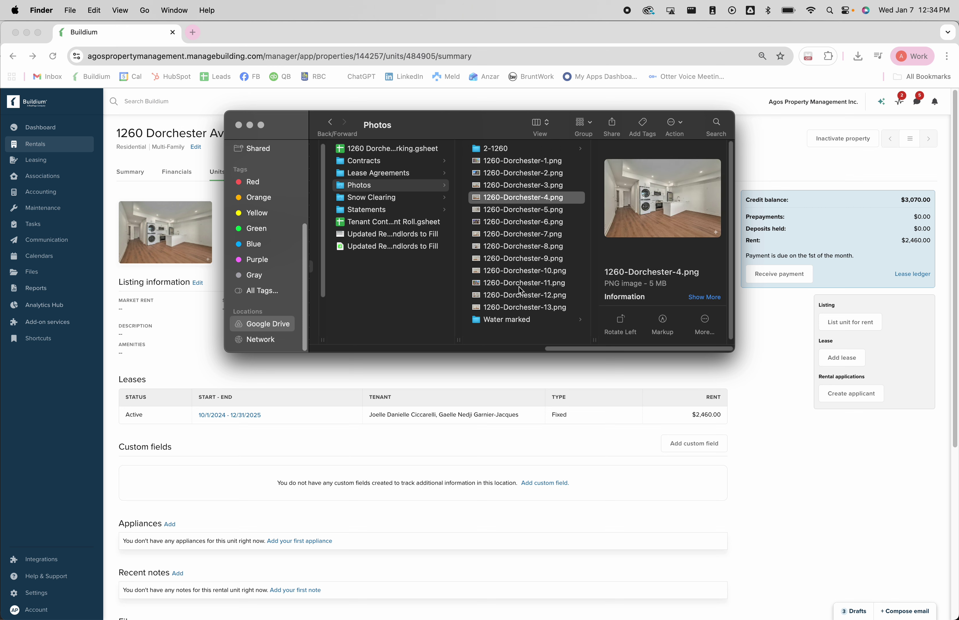
shift+click(509, 309)
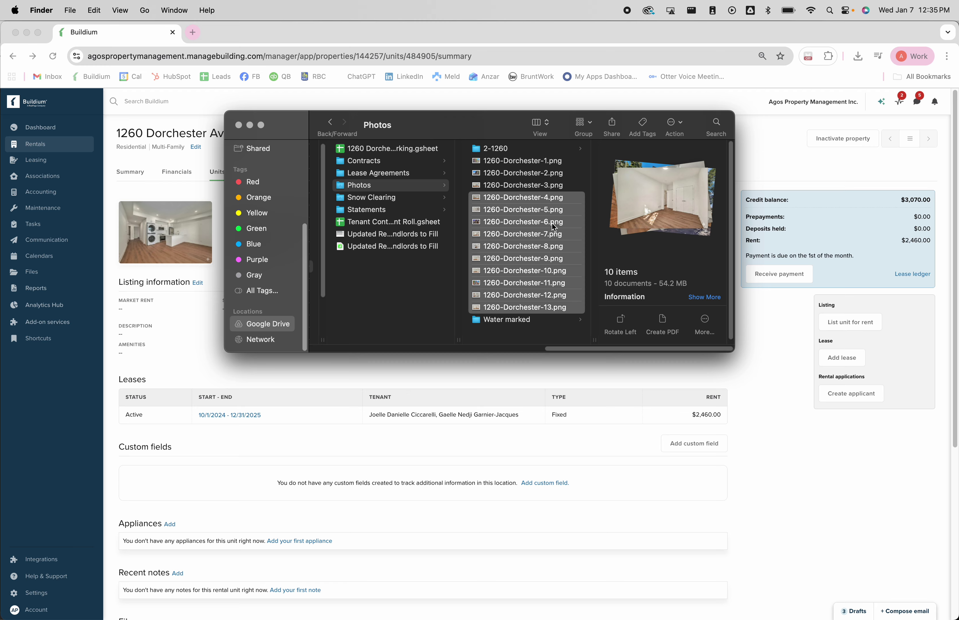
click(162, 241)
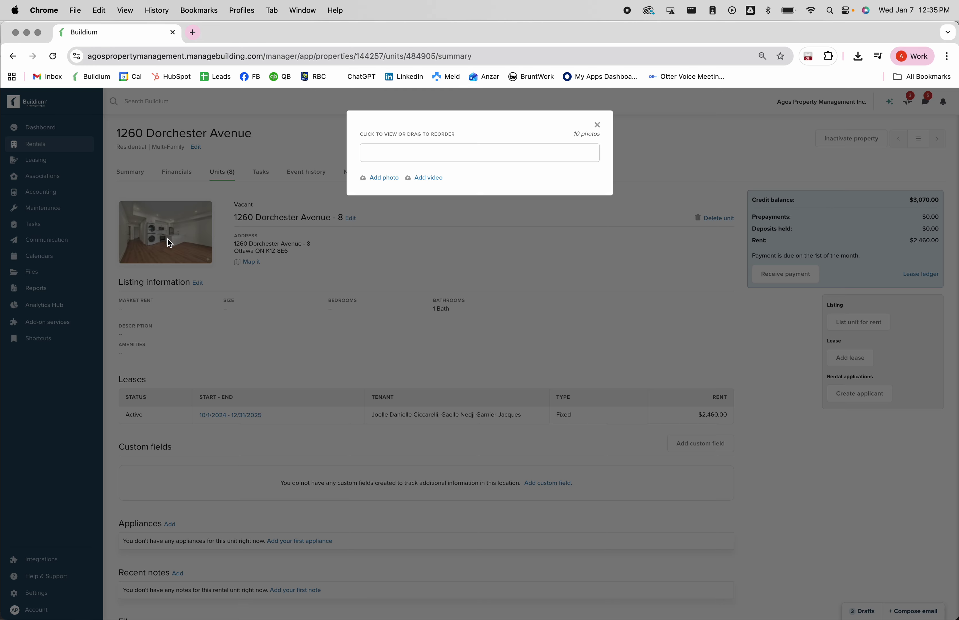
click(597, 125)
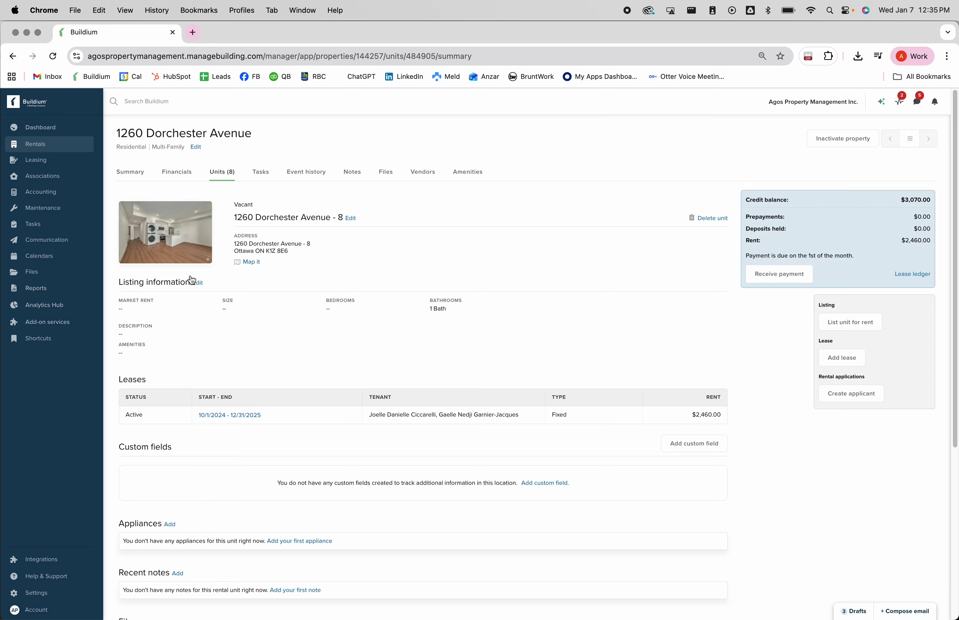
click(242, 604)
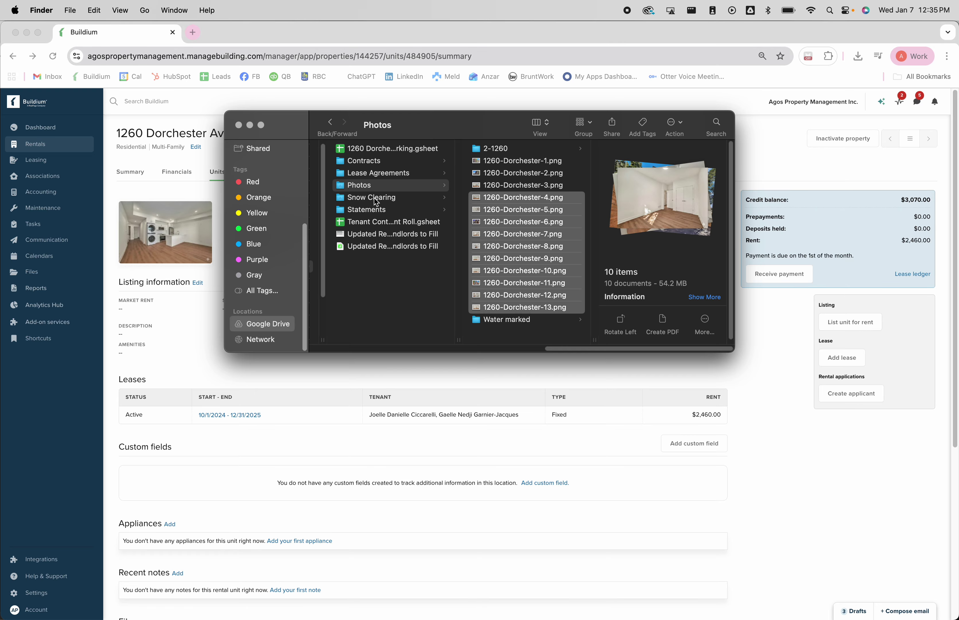
drag(565, 346, 429, 346)
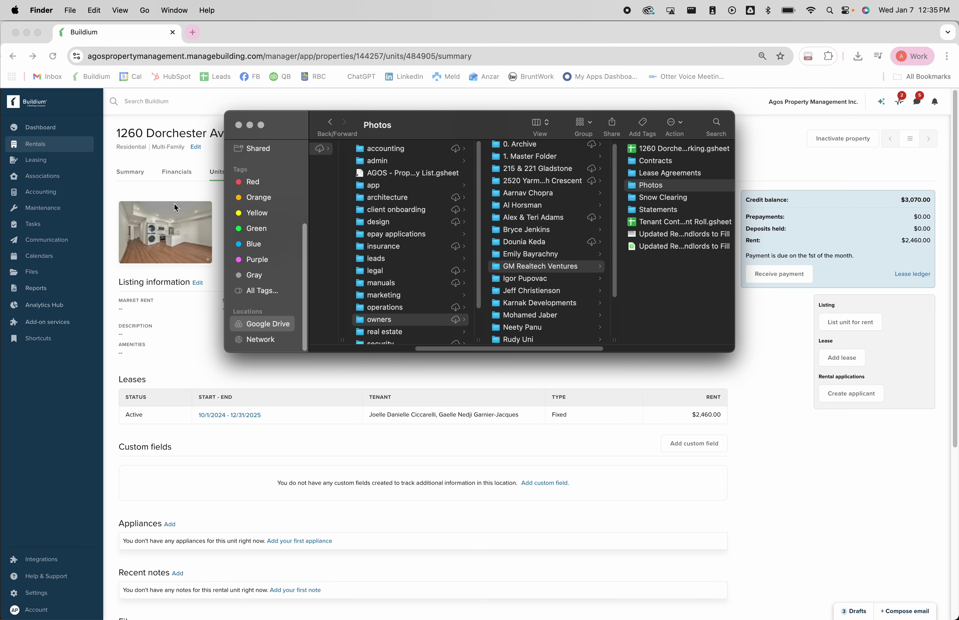
click(171, 138)
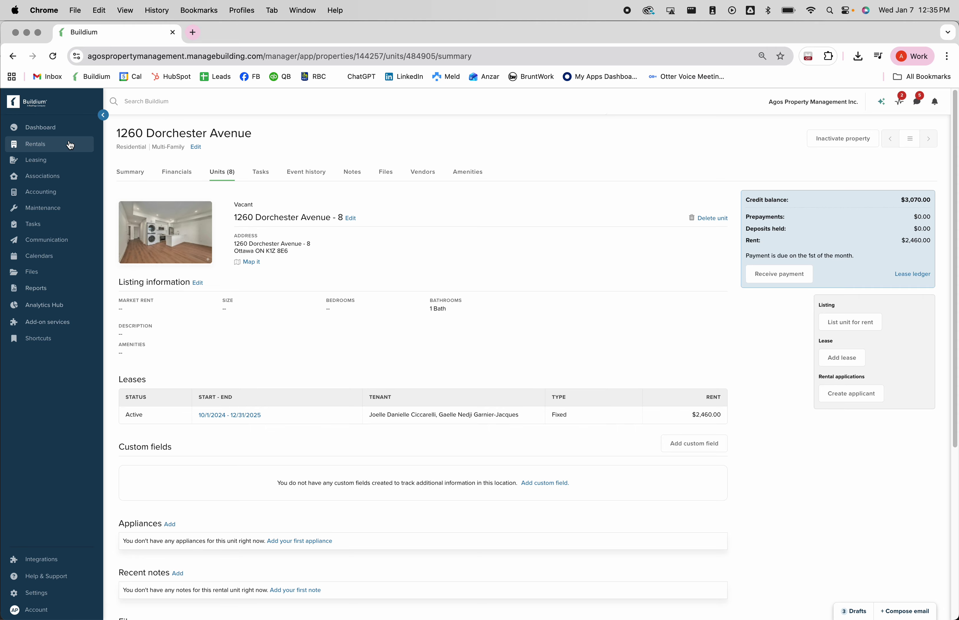
- Open Rentals > Properties in a new tab, review it, then go back to the unit 8 tab
mouse_move(71, 145)
right_click(134, 147)
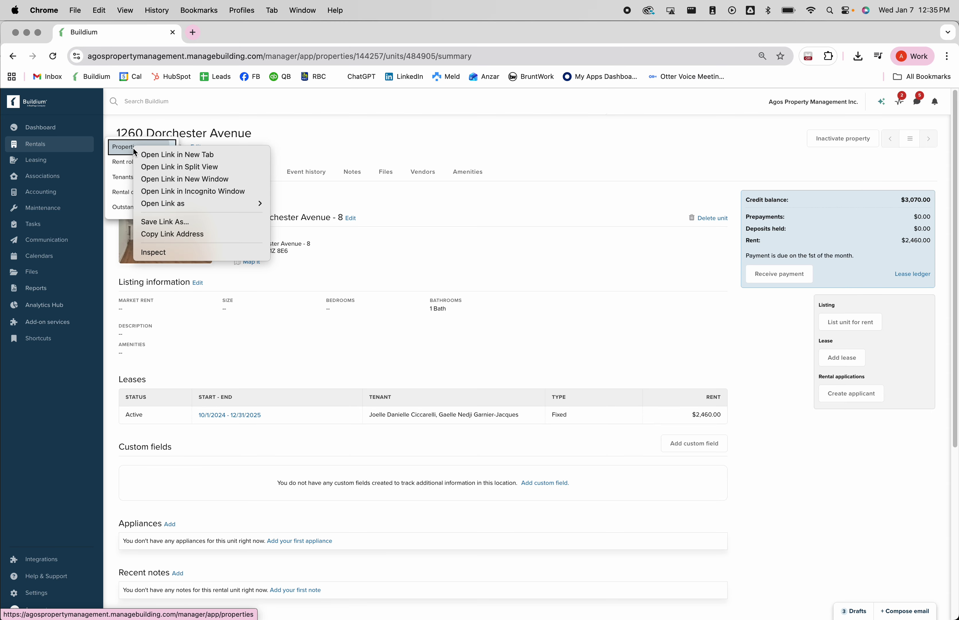
click(149, 156)
click(212, 33)
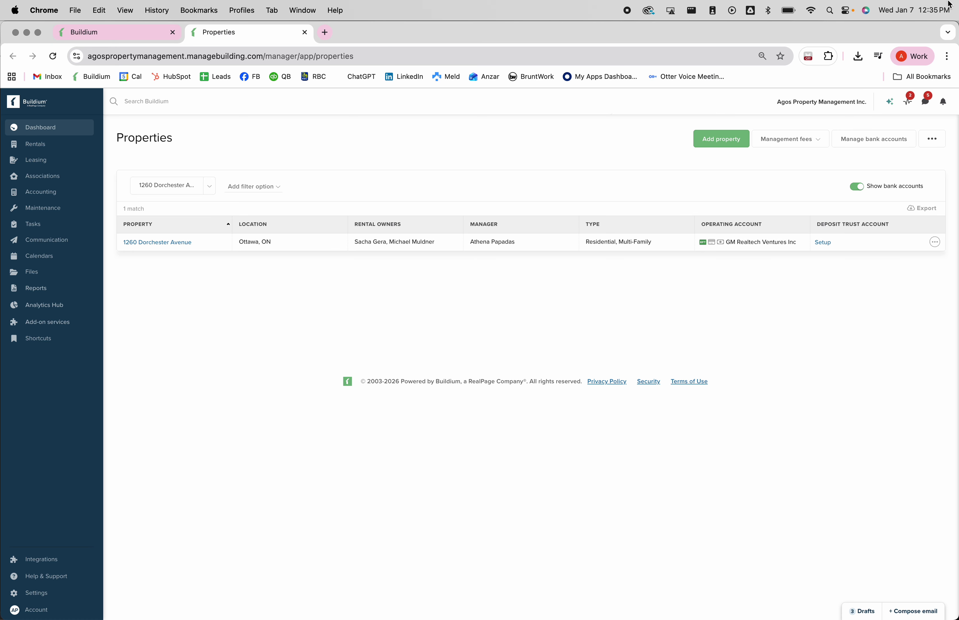
mouse_move(950, 4)
click(349, 147)
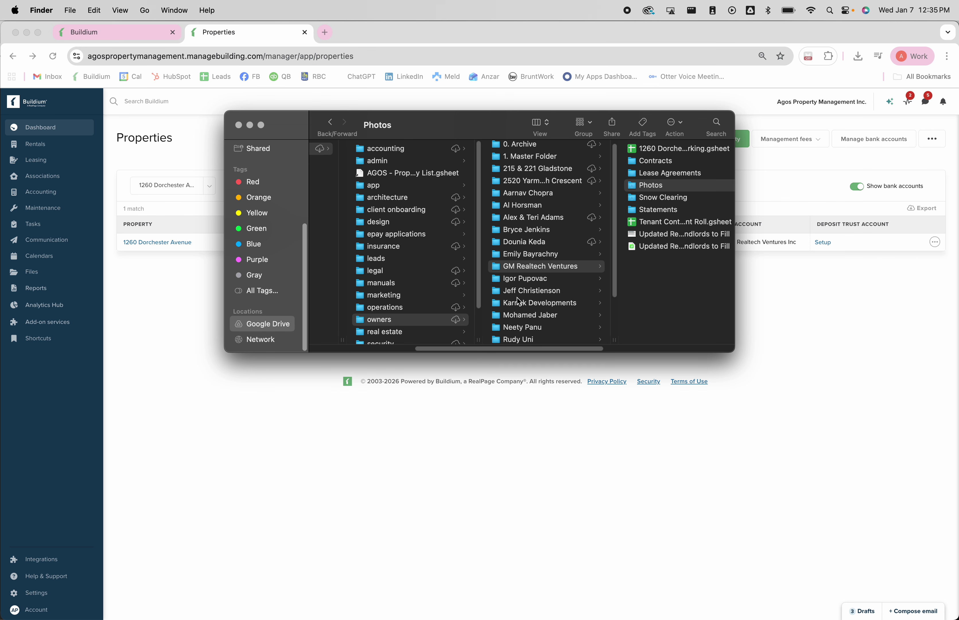
click(451, 447)
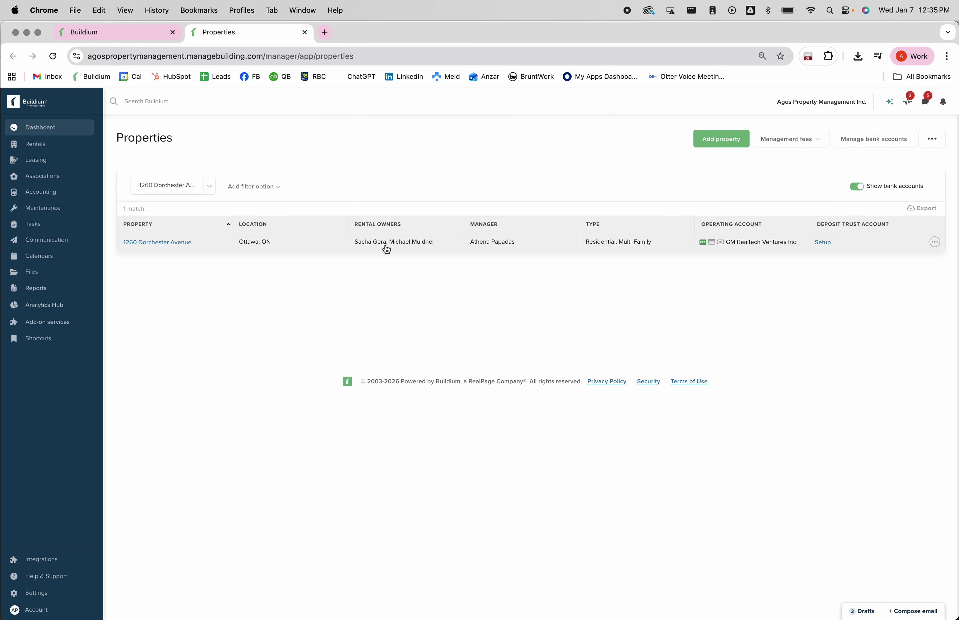
click(114, 28)
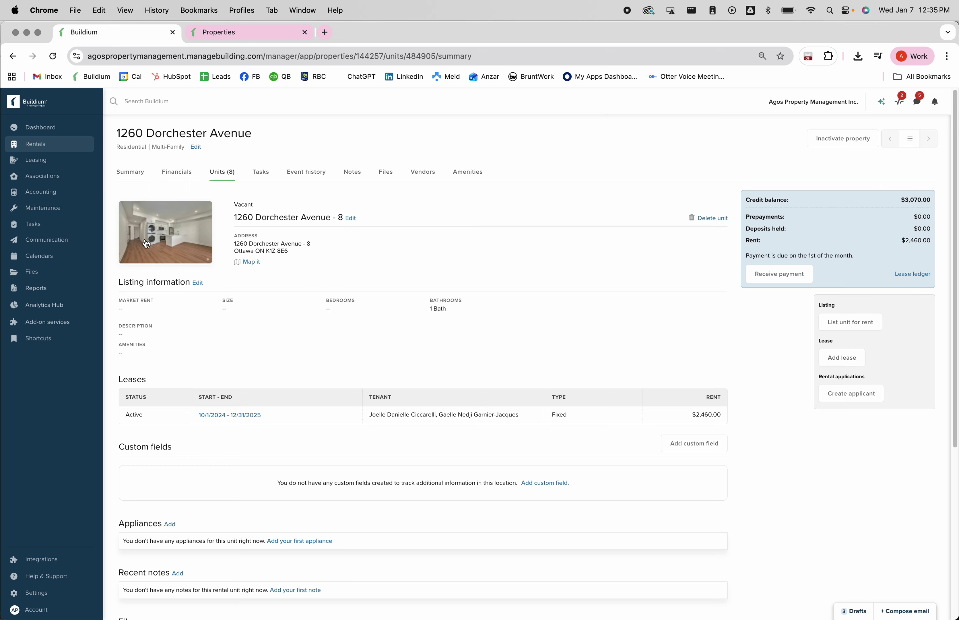
- Edit unit 8's listing information to 2 Bed and $1,999.00 market rent, then save
click(199, 284)
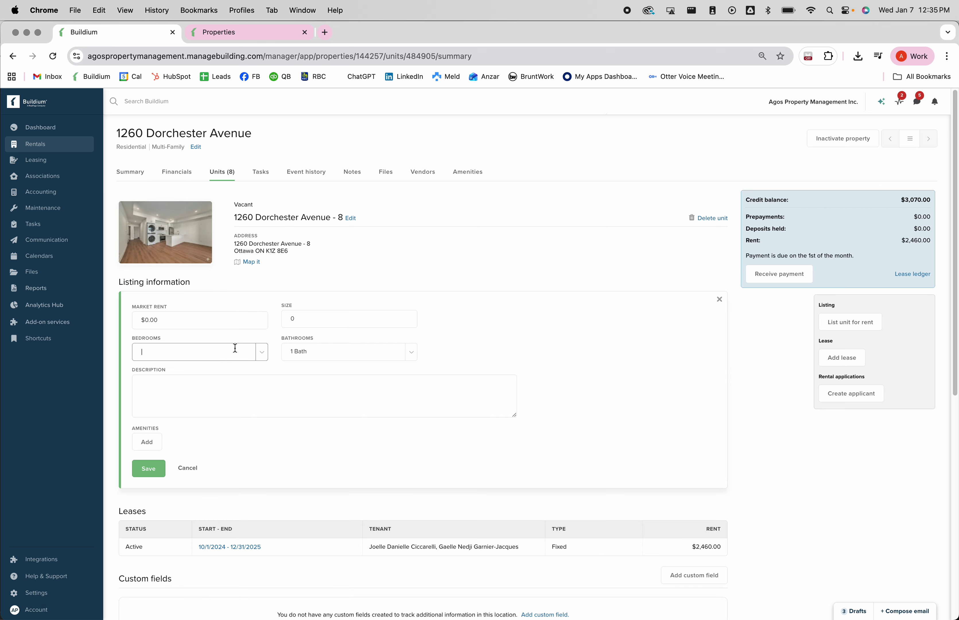
click(213, 376)
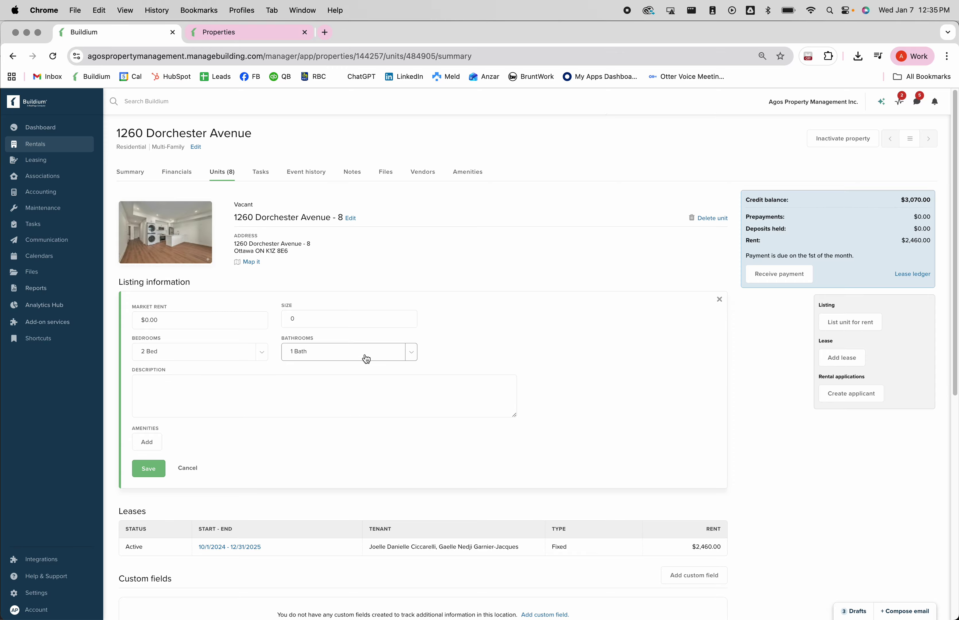
click(204, 324)
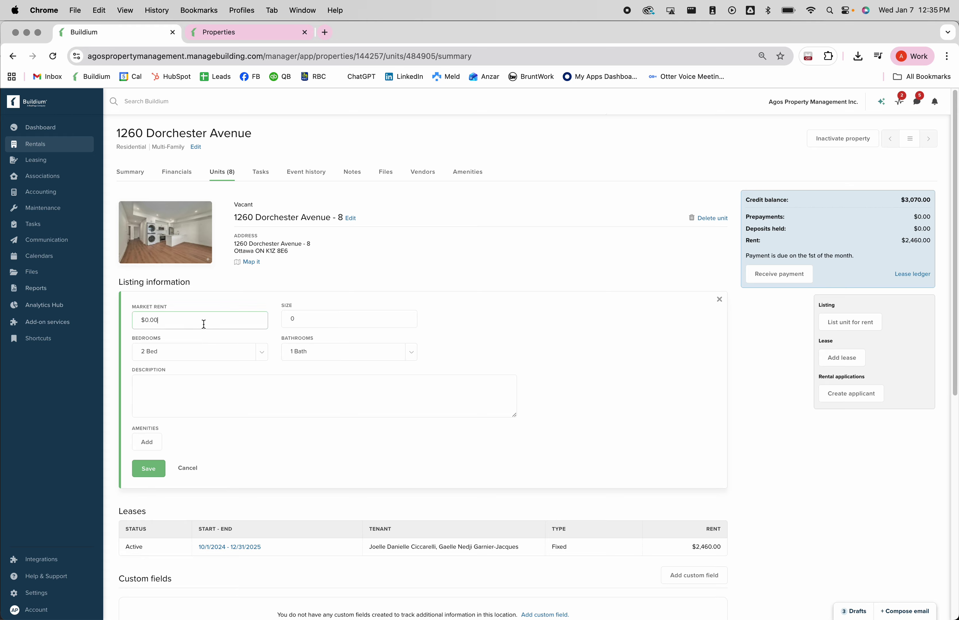
key(BackSpace)
key(BackSpace)
key(BackSpace)
key(BackSpace)
key(BackSpace)
text(1999)
click(463, 321)
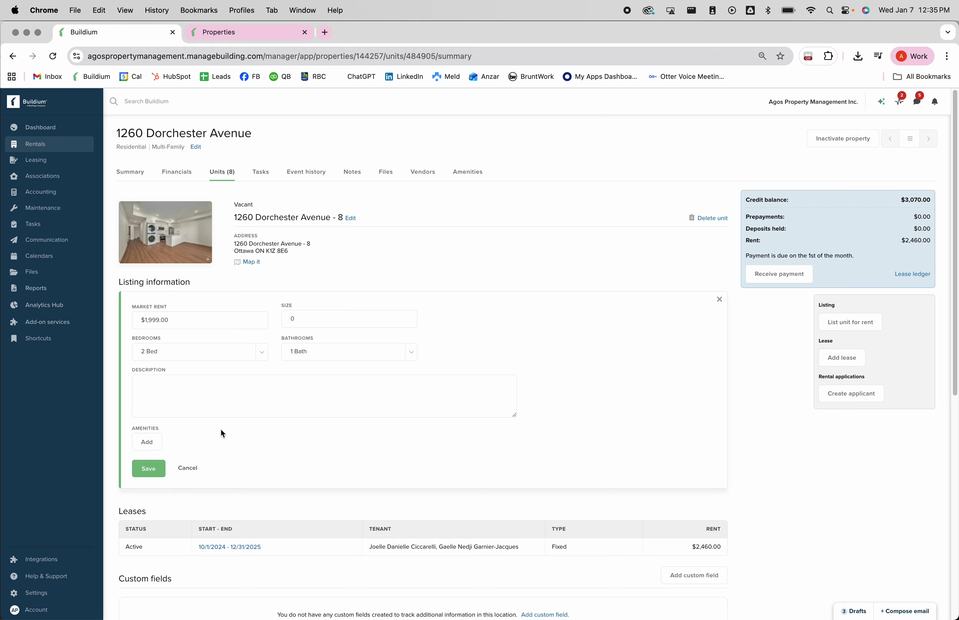
click(162, 385)
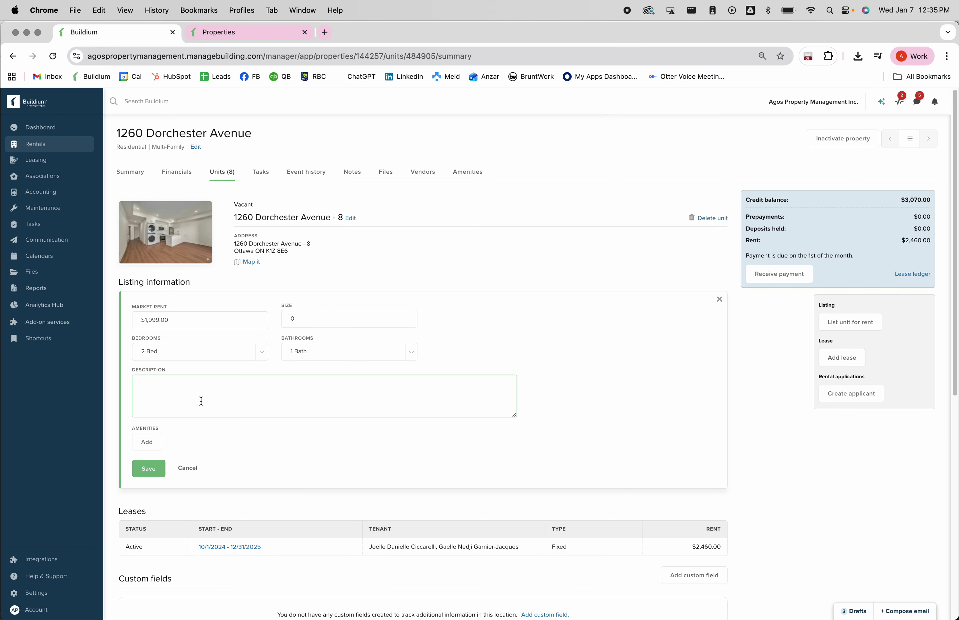
click(156, 474)
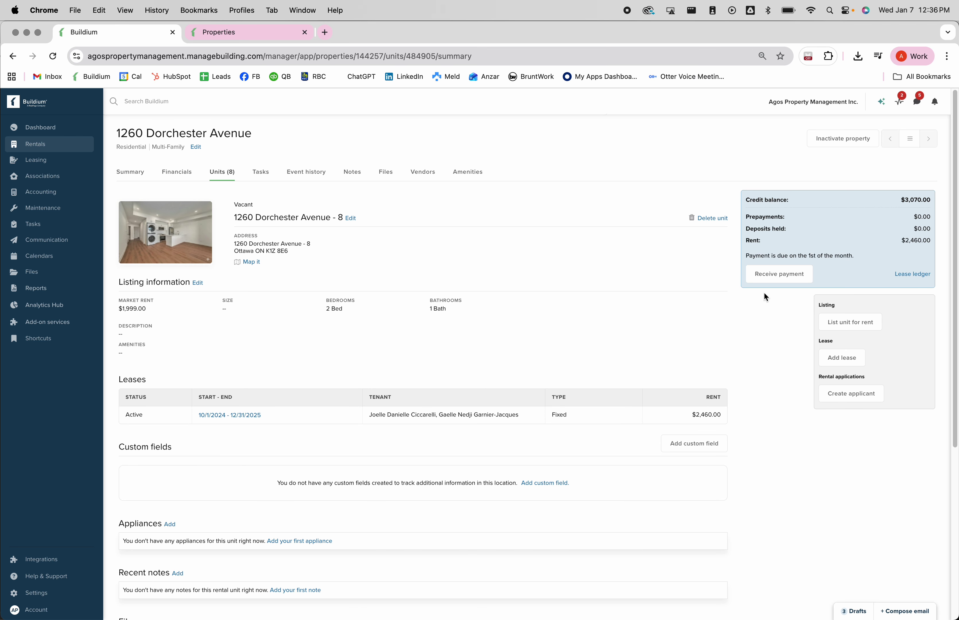
- Start listing unit 8 for rent with a $1,999.00 listing rent
click(859, 325)
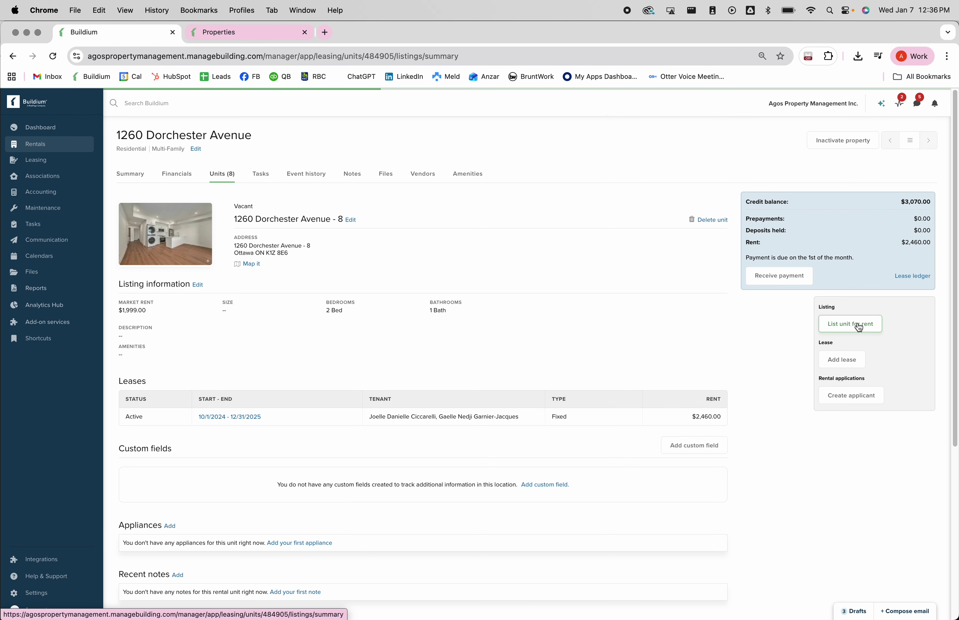
click(339, 220)
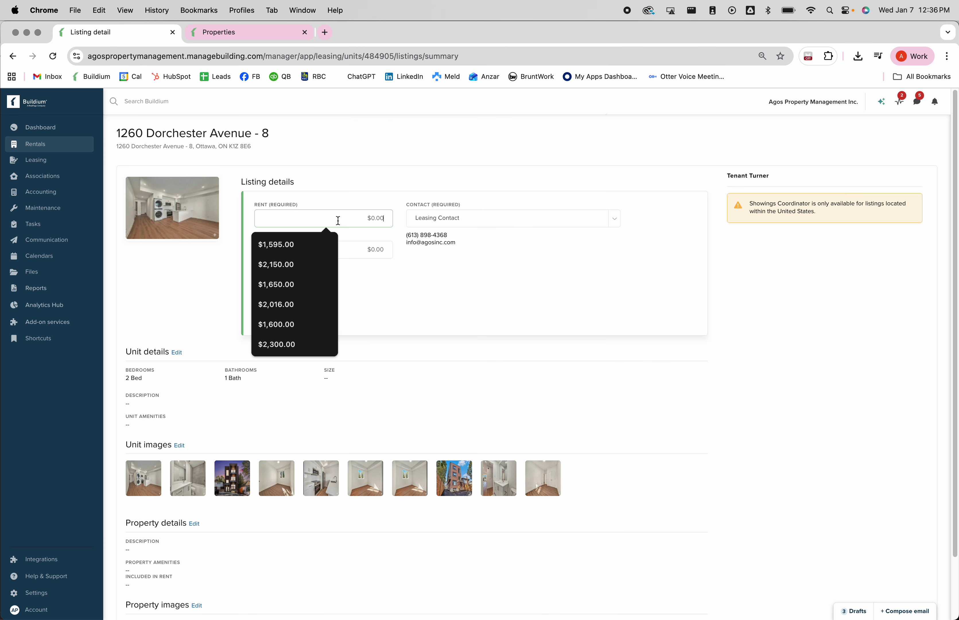
text(1999)
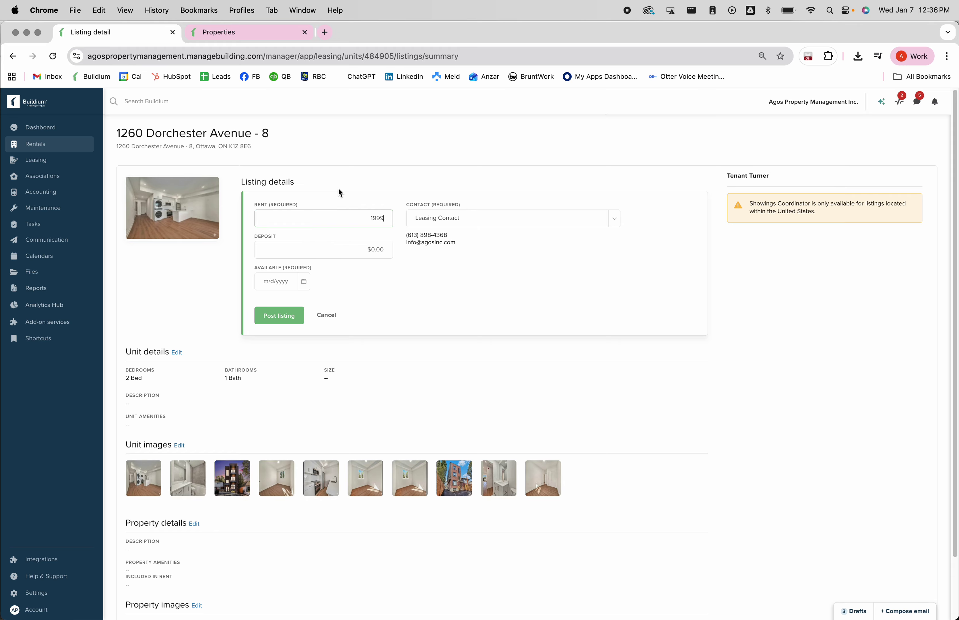
click(338, 187)
- Set the listing's available date to 1/15/2026 and its contact to Leasing Contact
click(304, 282)
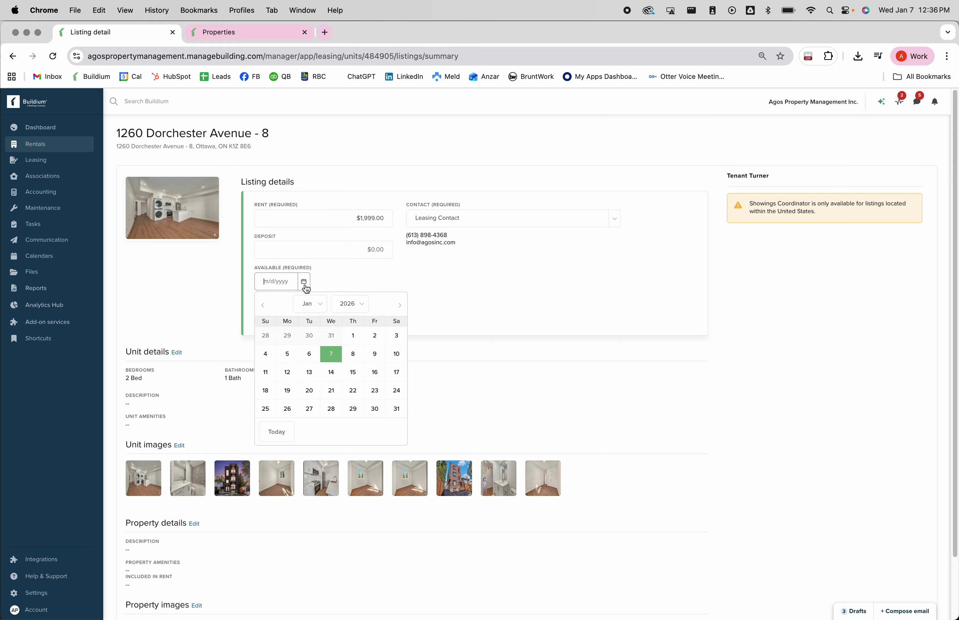
click(352, 371)
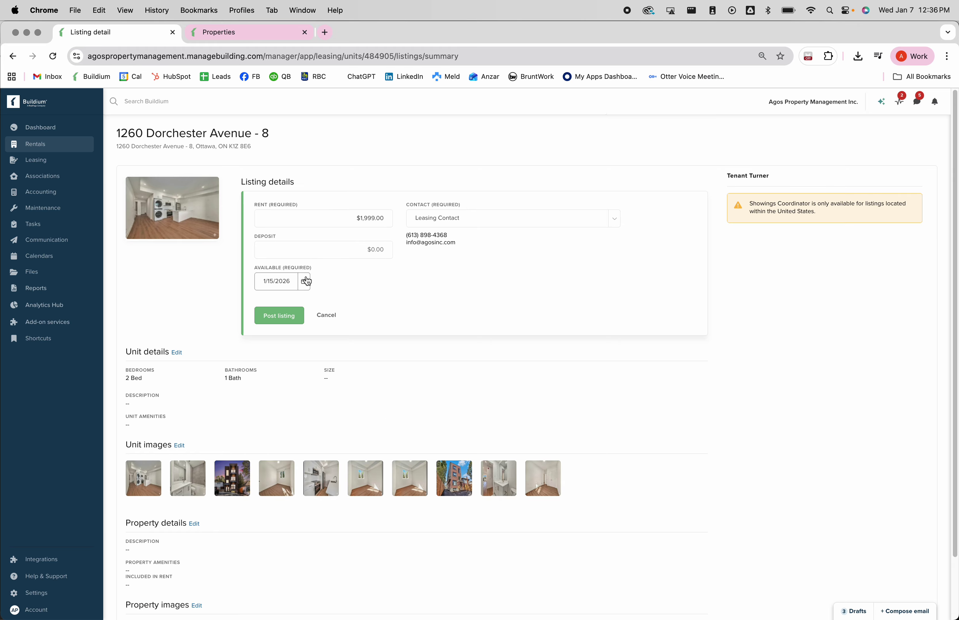
click(616, 218)
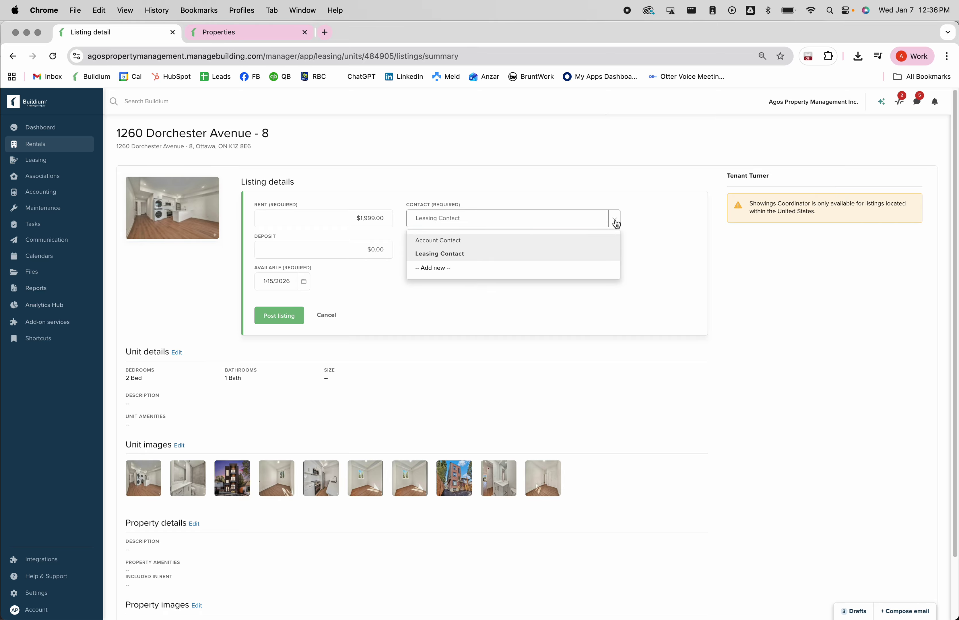
click(547, 254)
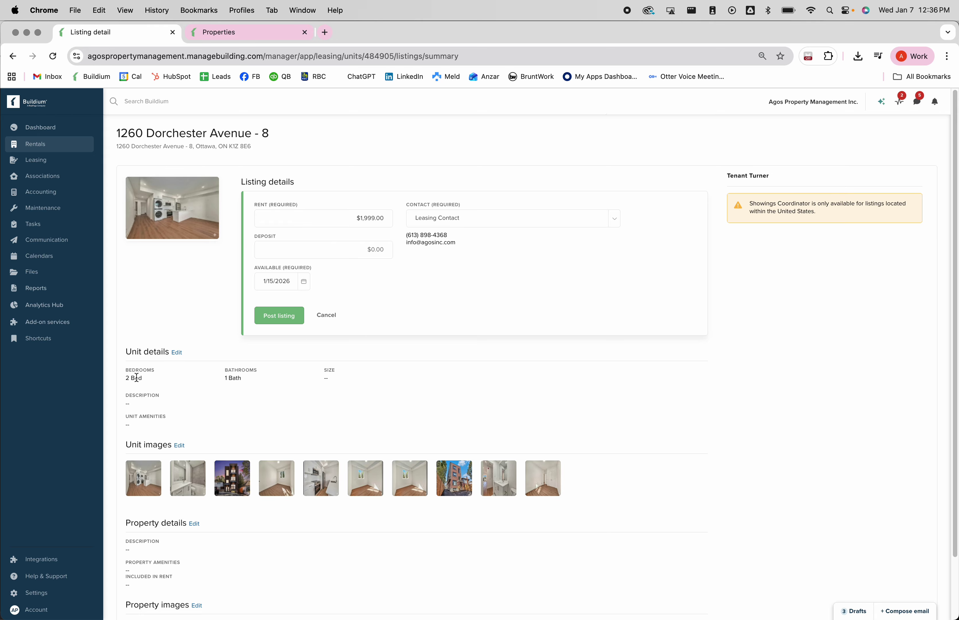
scroll(234, 411, down, 2)
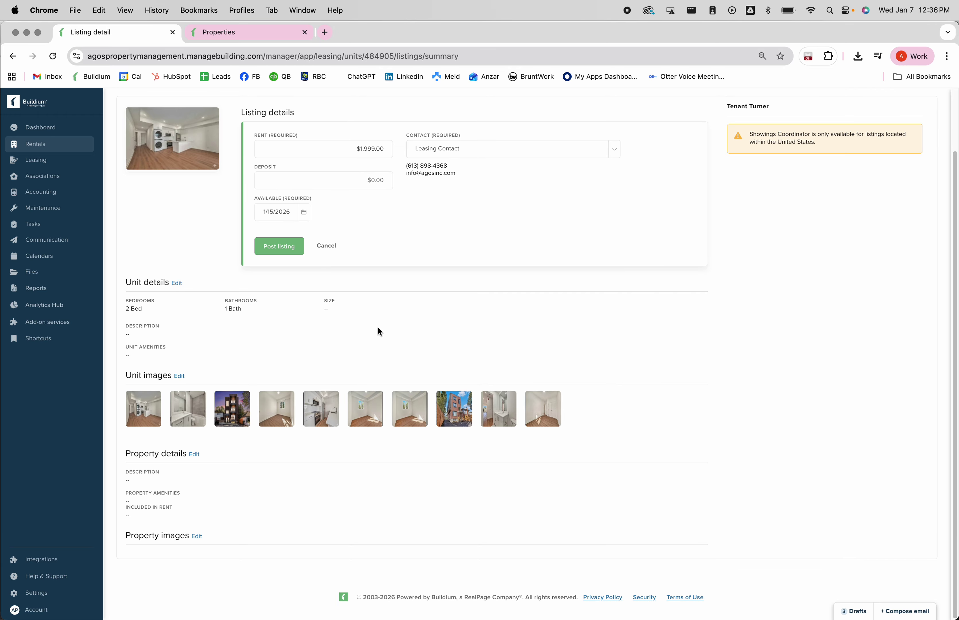
scroll(380, 331, up, 2)
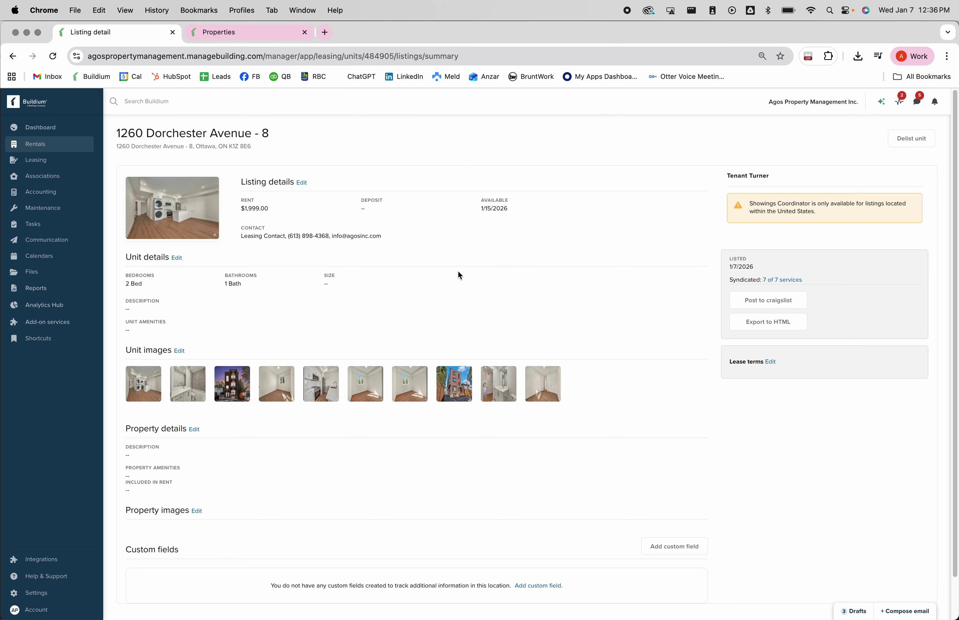
- Post unit 8 to craigslist and create a new Ottawa craigslist post from the helper page
click(786, 301)
click(137, 33)
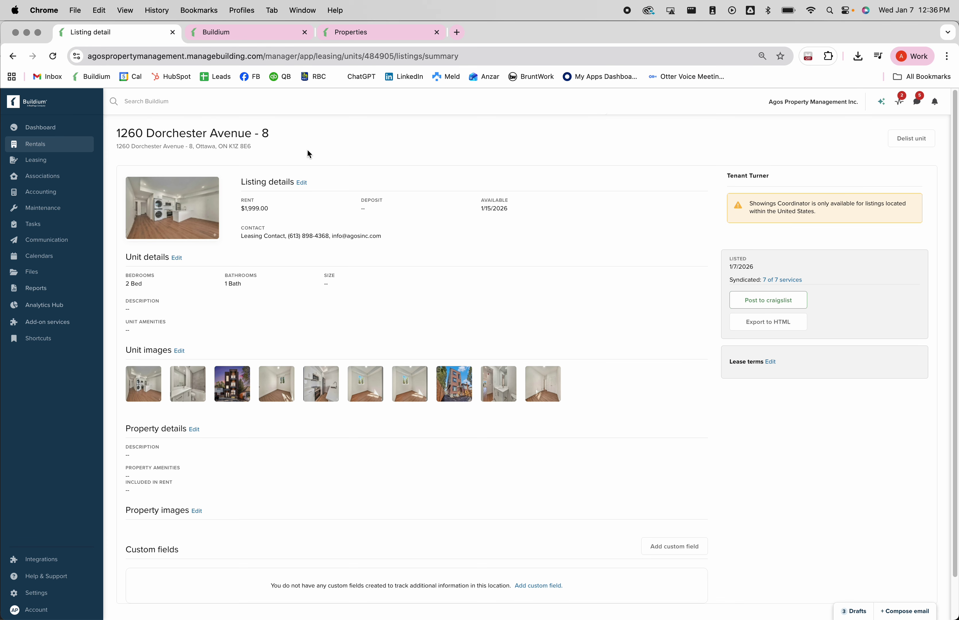
click(260, 33)
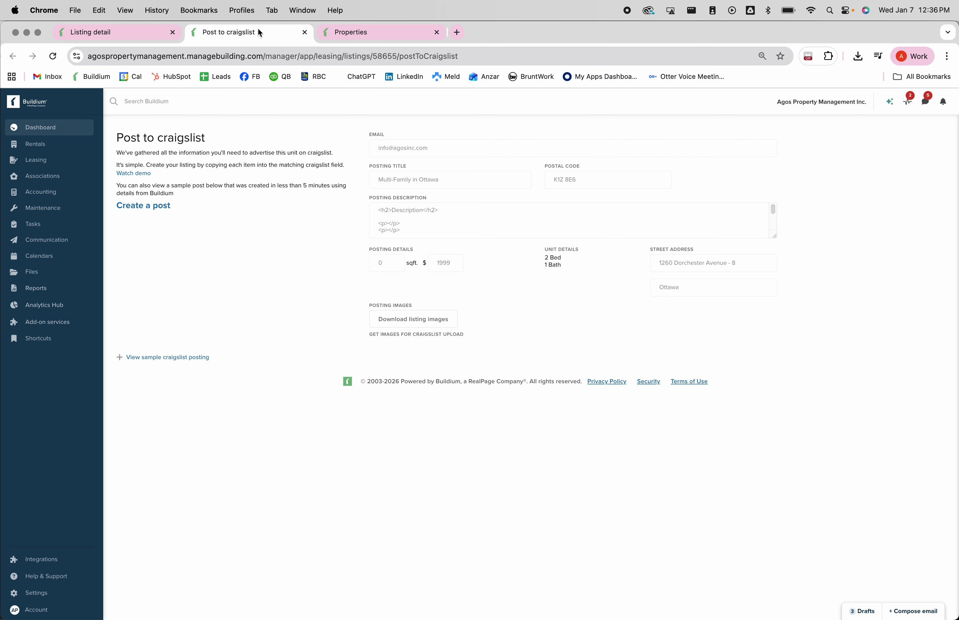
click(146, 207)
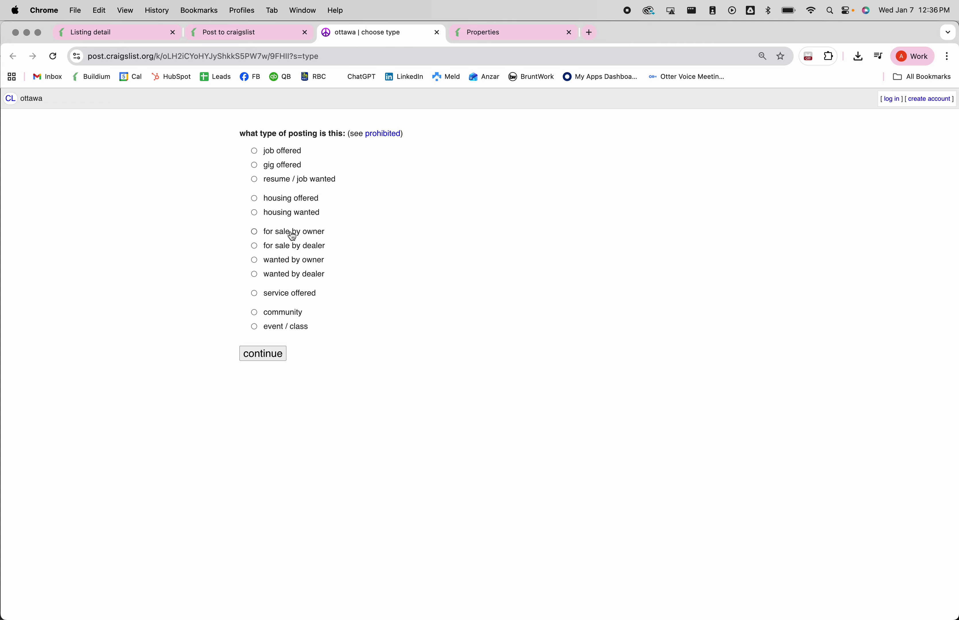
- Choose housing offered > apartments / housing for rent, enter a title and $1999 rent
click(284, 201)
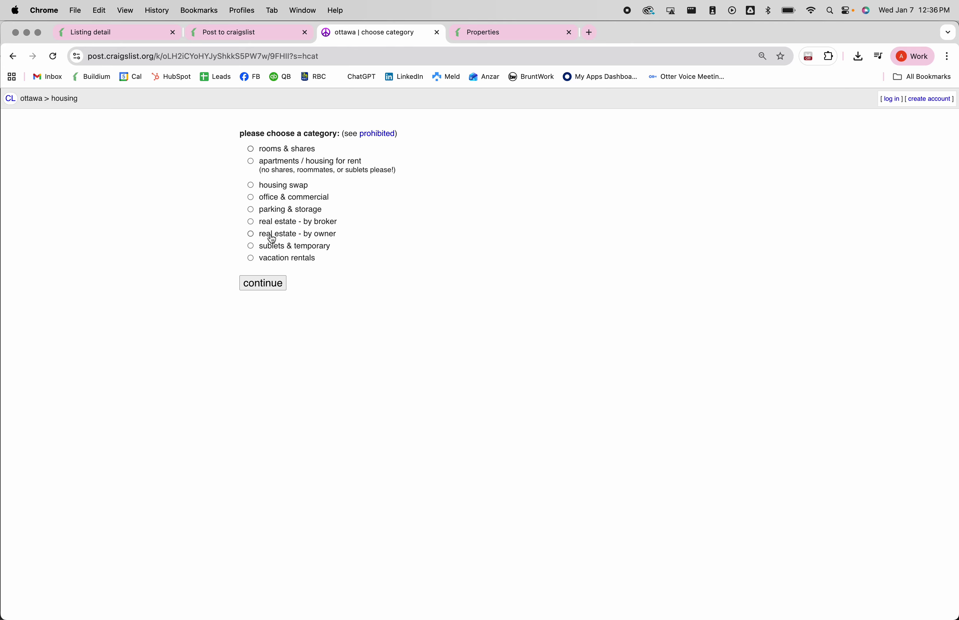
click(305, 165)
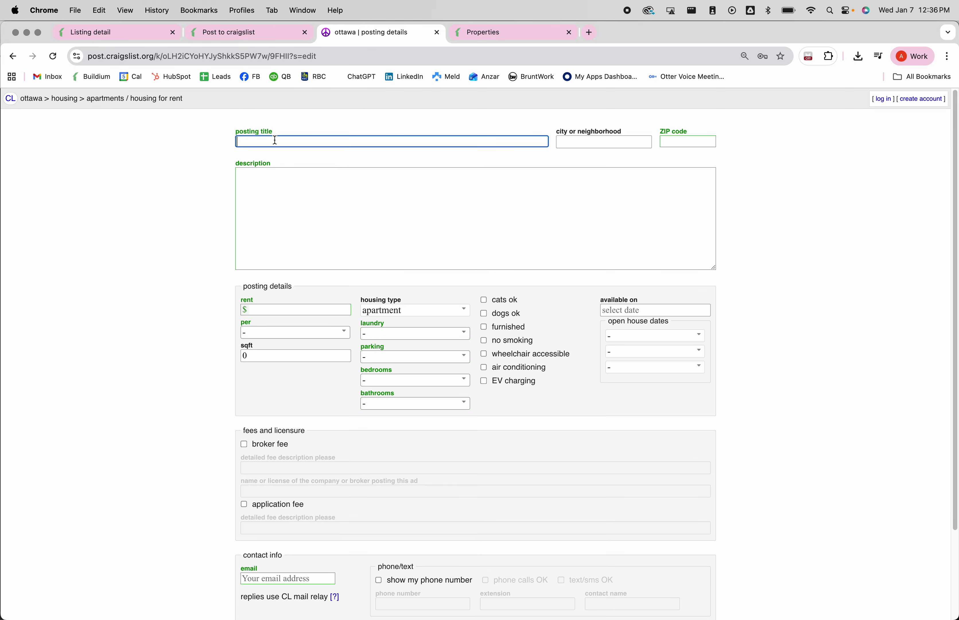
click(275, 140)
text($1999 Two Bedroom Two Bathroom)
click(310, 196)
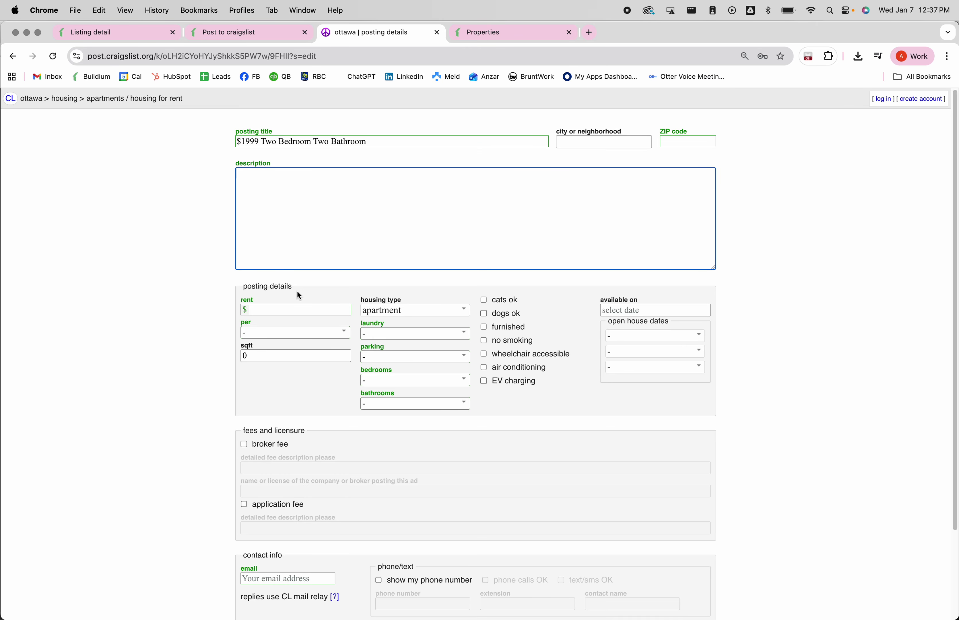
click(266, 309)
text(1999)
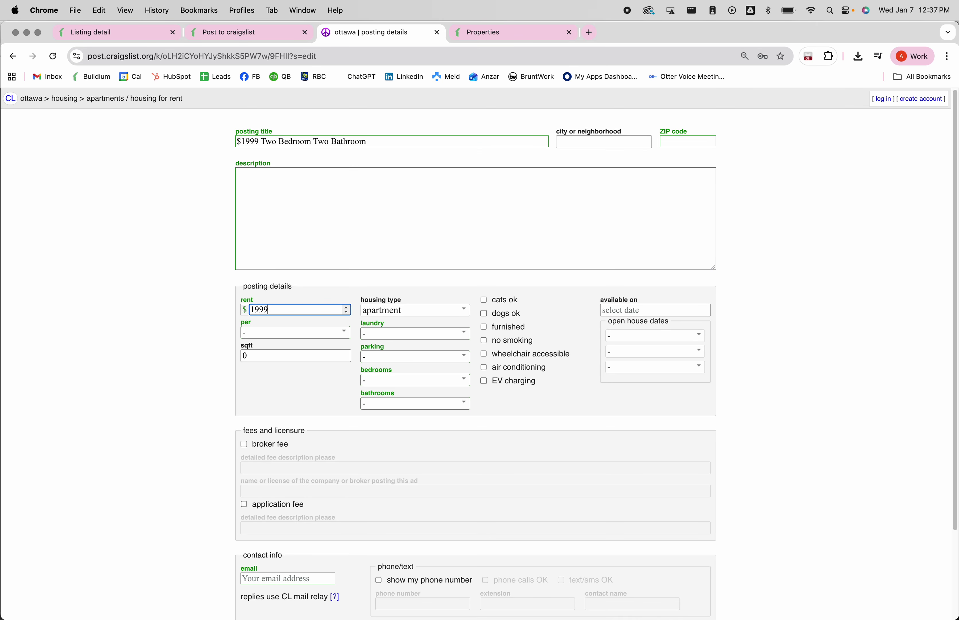
click(295, 287)
- Set laundry to w/d in unit, off-street parking, 2 bedrooms and 1 bathroom
click(433, 341)
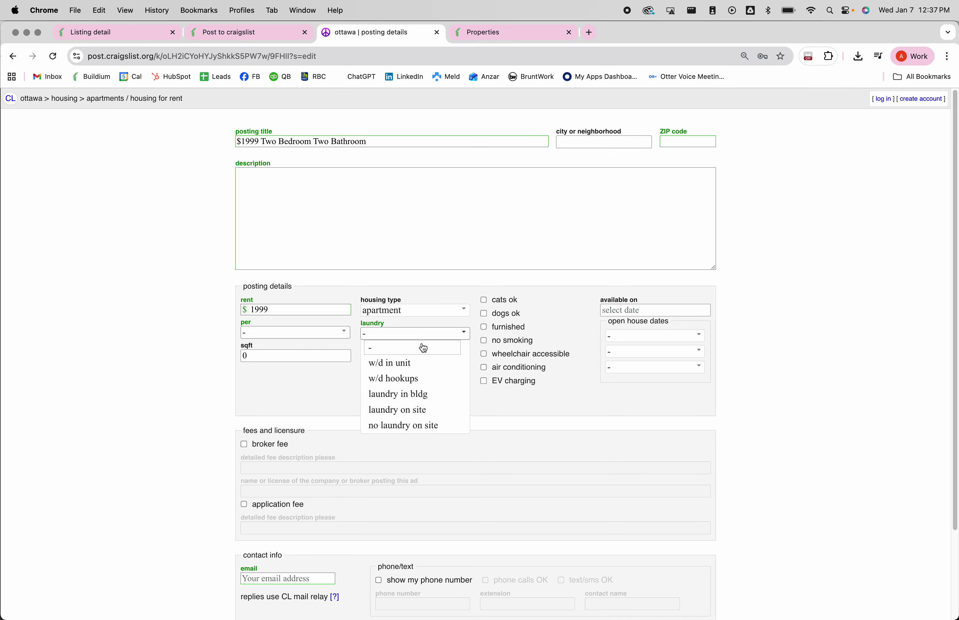
click(429, 365)
click(397, 358)
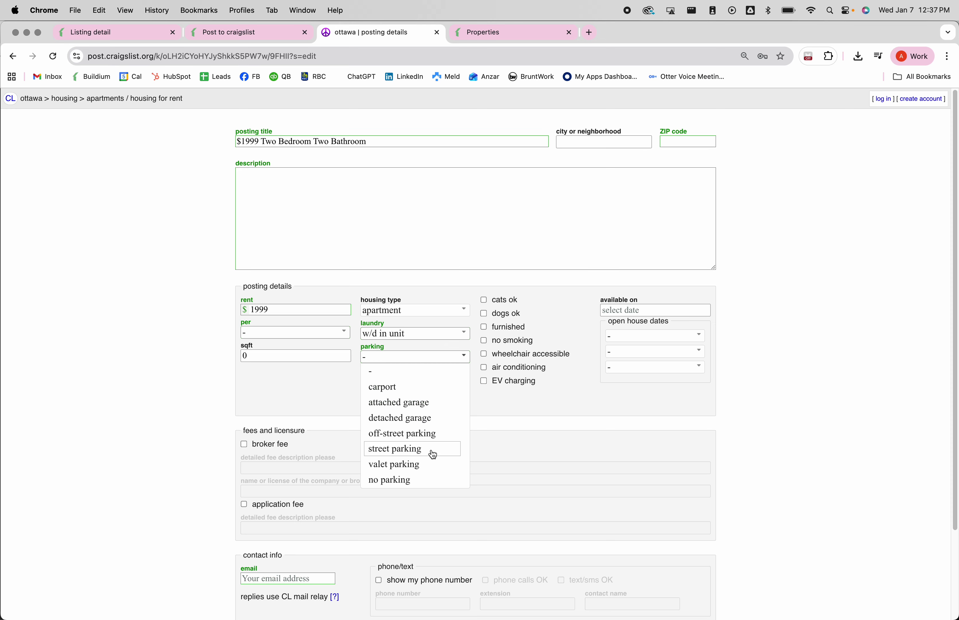
click(424, 436)
click(420, 379)
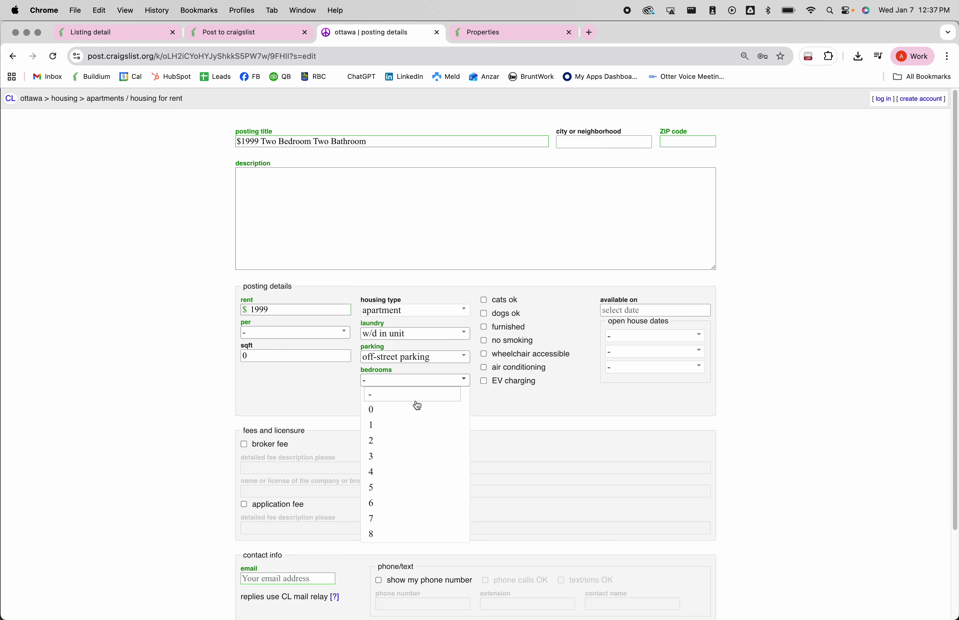
click(411, 434)
click(406, 404)
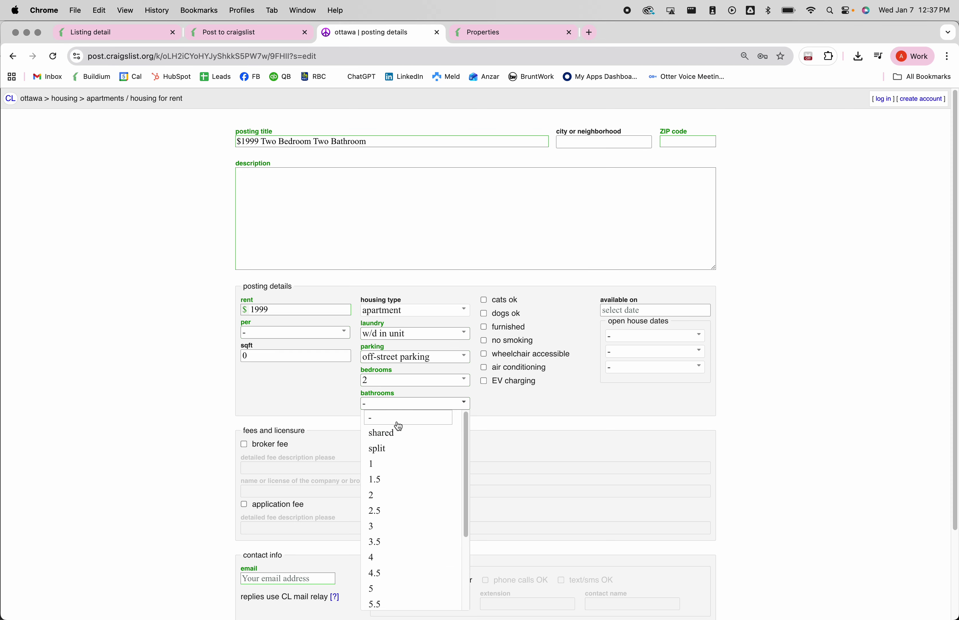
click(392, 465)
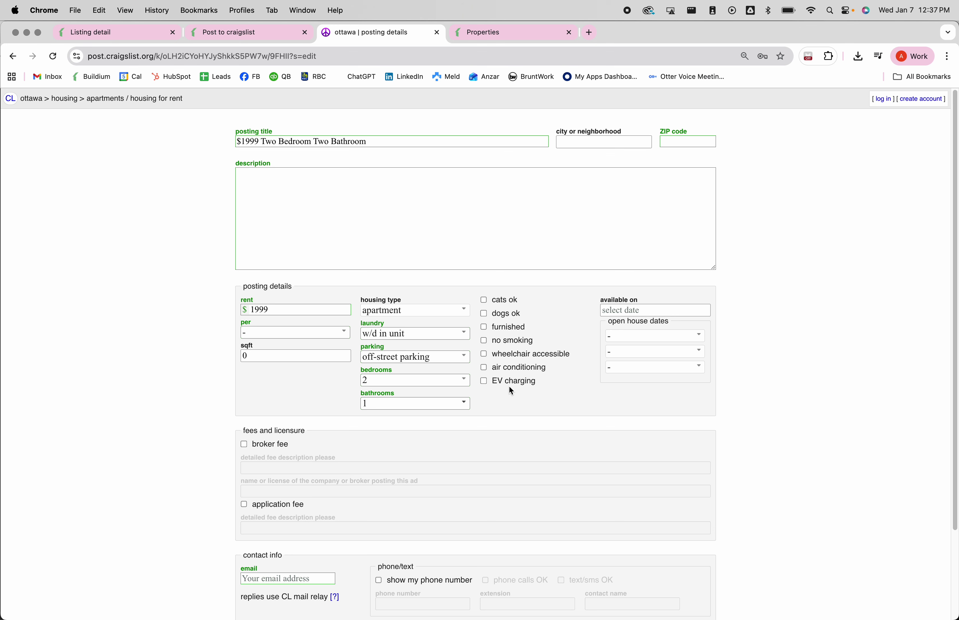
- Set availability to 15 Jan 2026 and enter the contact e-mail address
click(630, 310)
click(671, 392)
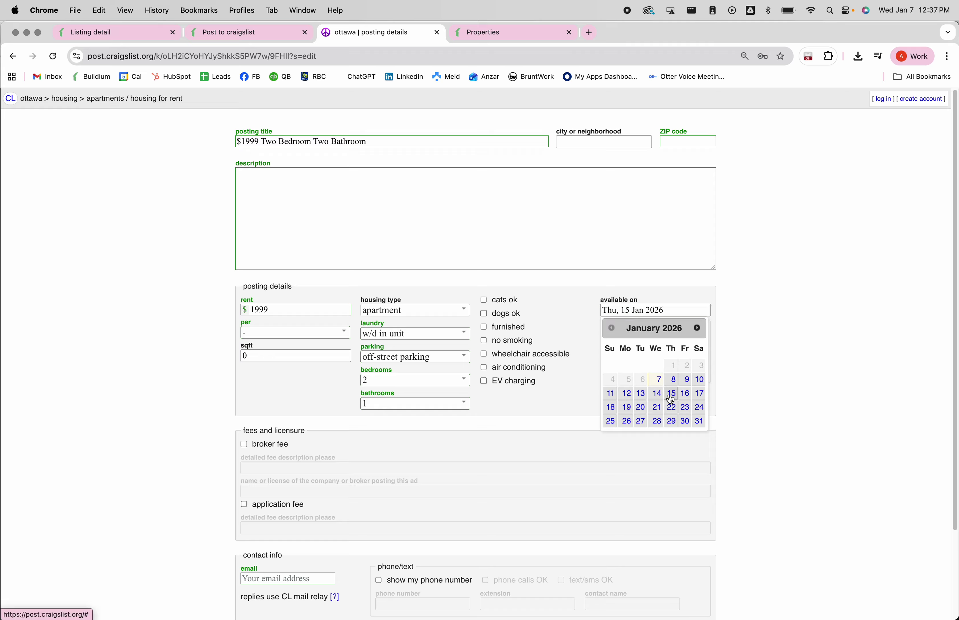
scroll(536, 419, down, 5)
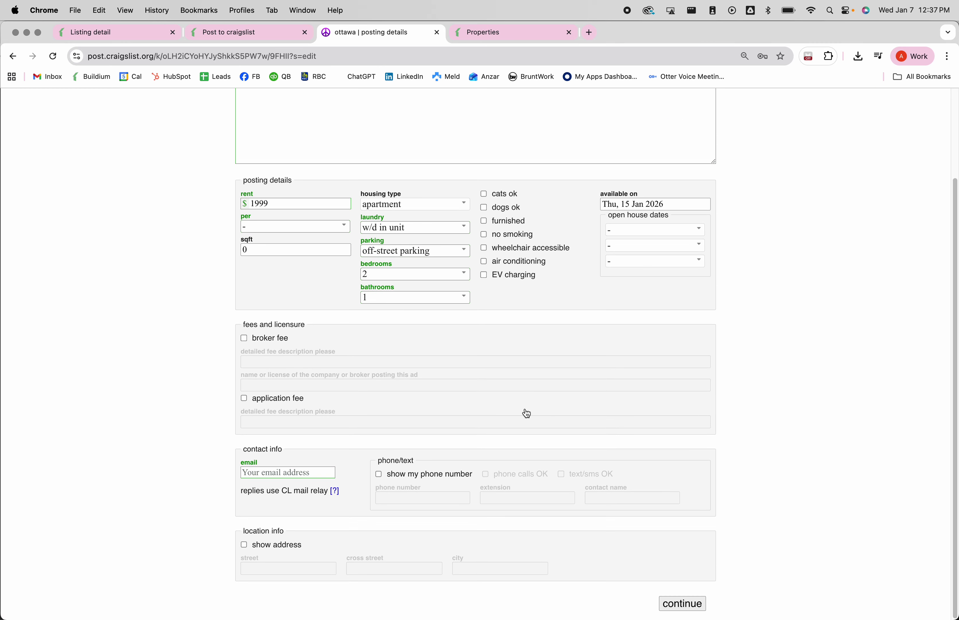
click(306, 469)
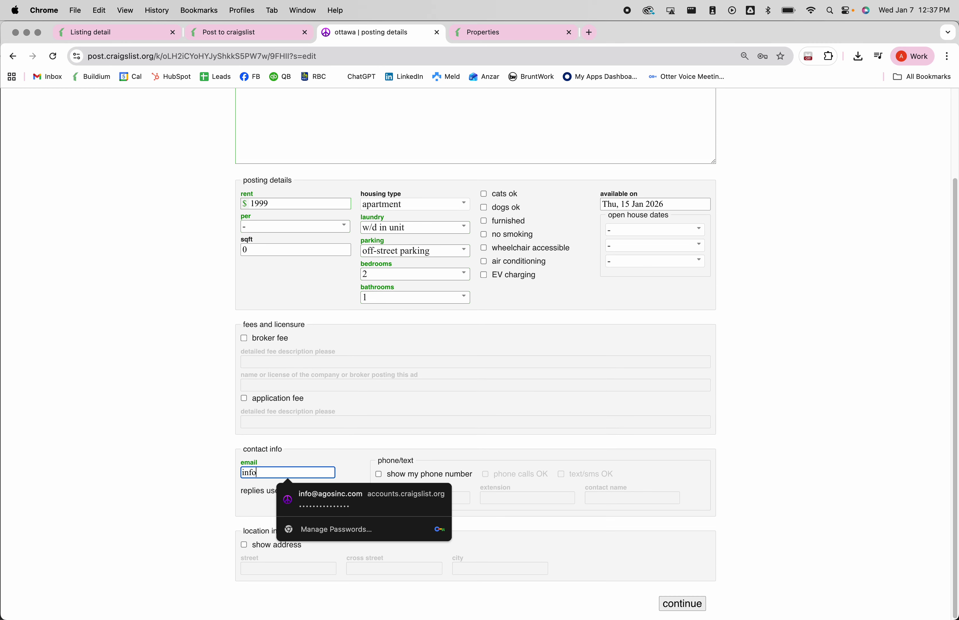
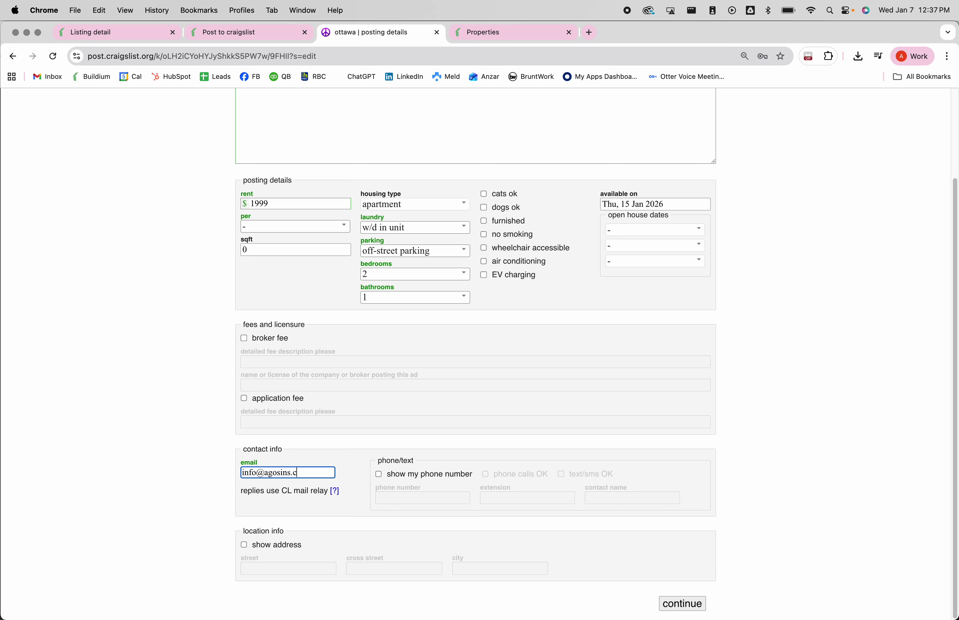
click(742, 425)
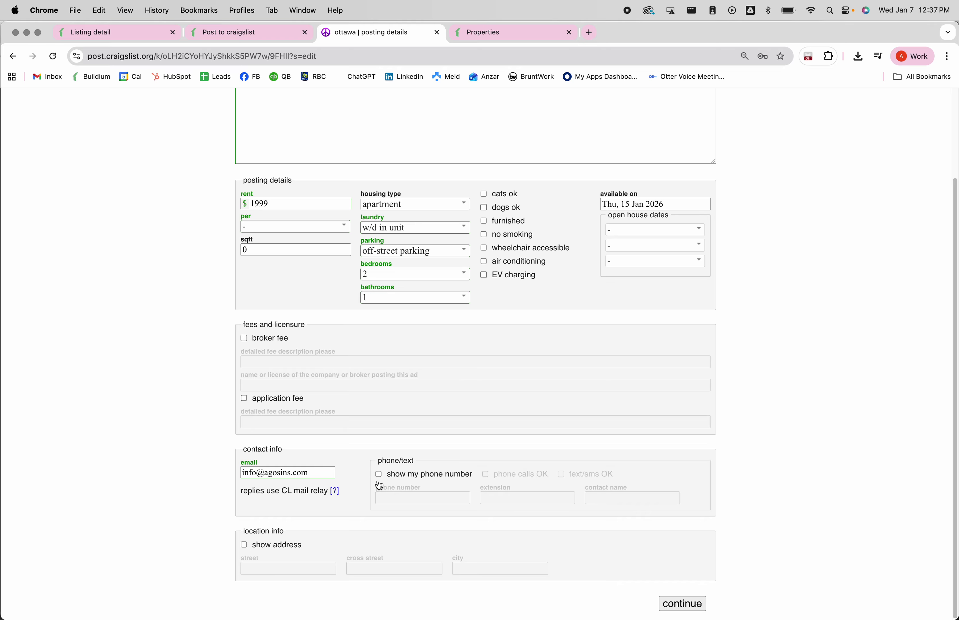
click(244, 545)
click(300, 568)
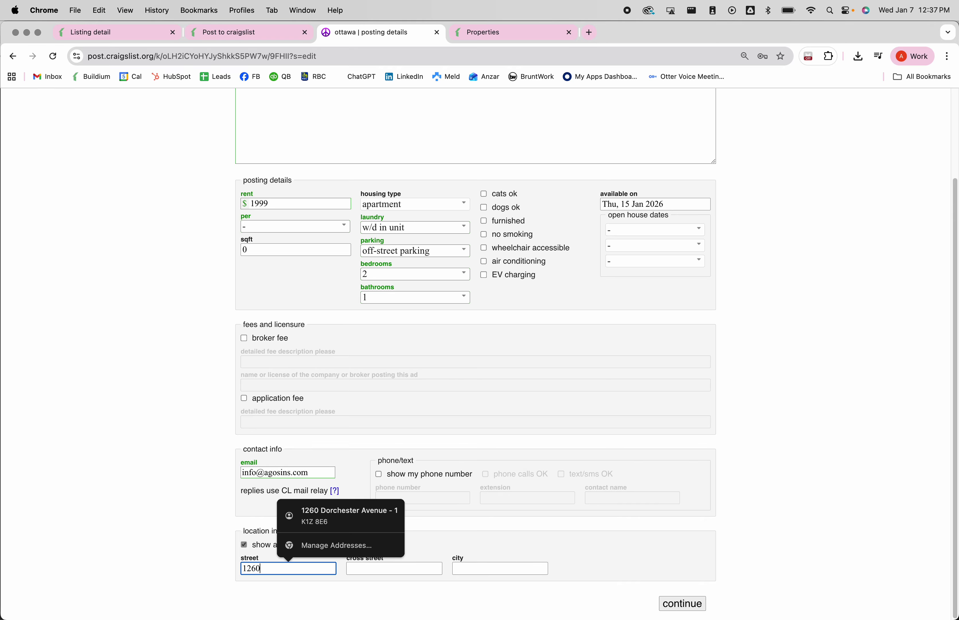
click(356, 516)
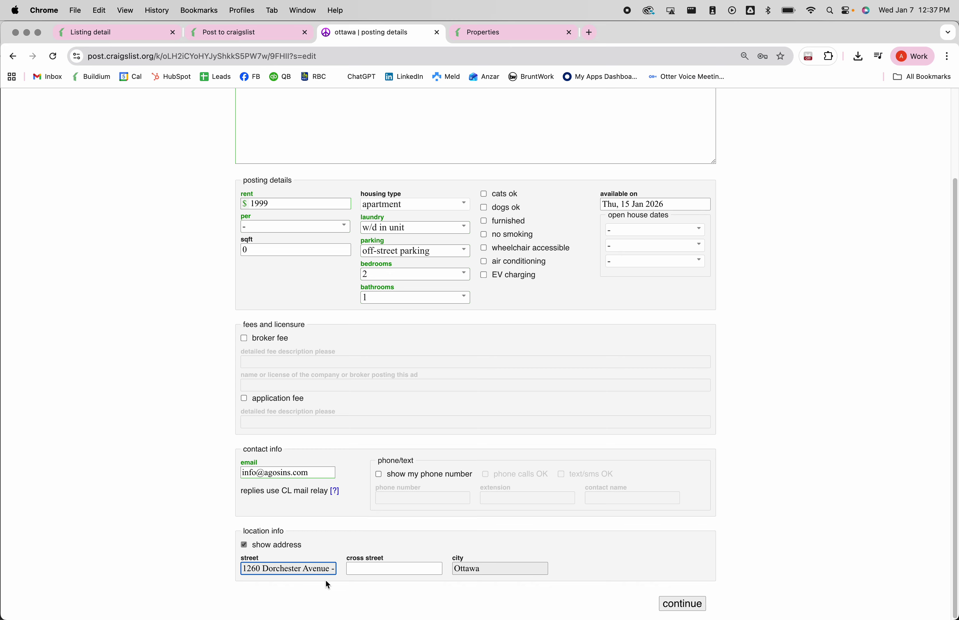
click(324, 566)
key(BackSpace)
key(BackSpace)
key(BackSpace)
key(BackSpace)
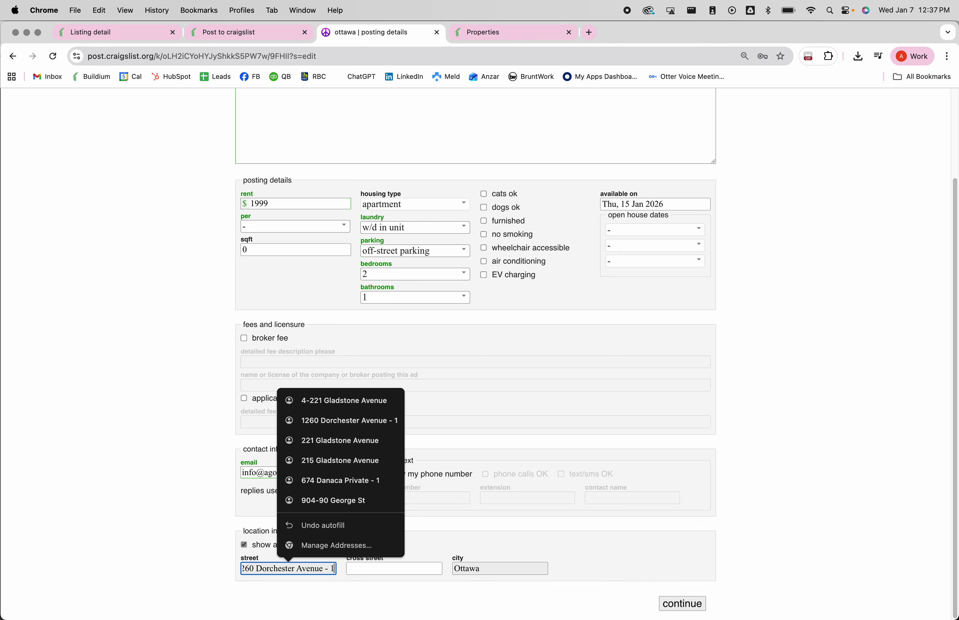
click(681, 603)
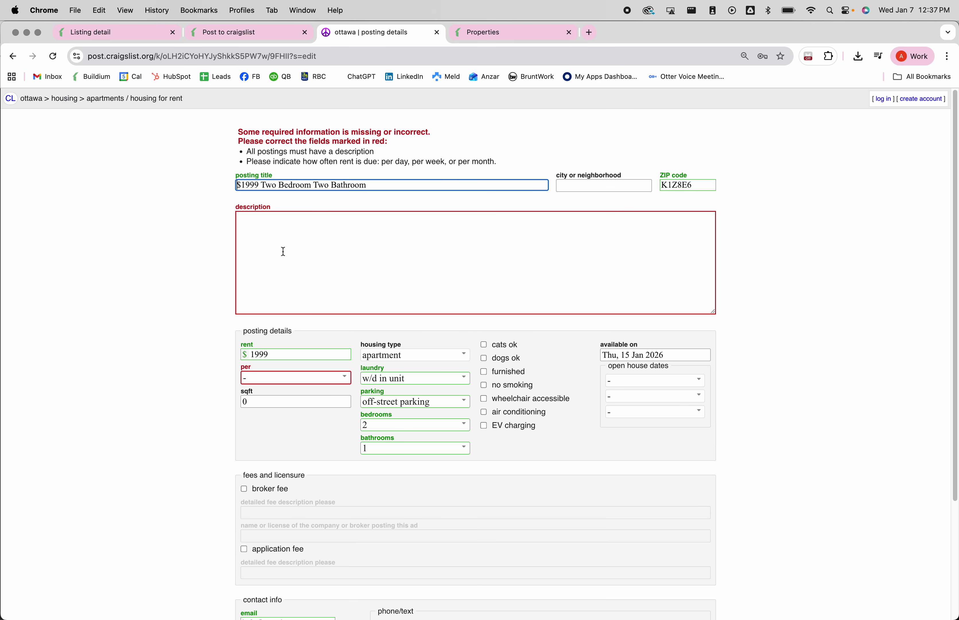
- Write the 'Beautiful Two Bedroom One Bath, Available Now' description and change the title to One Bathroom
click(269, 234)
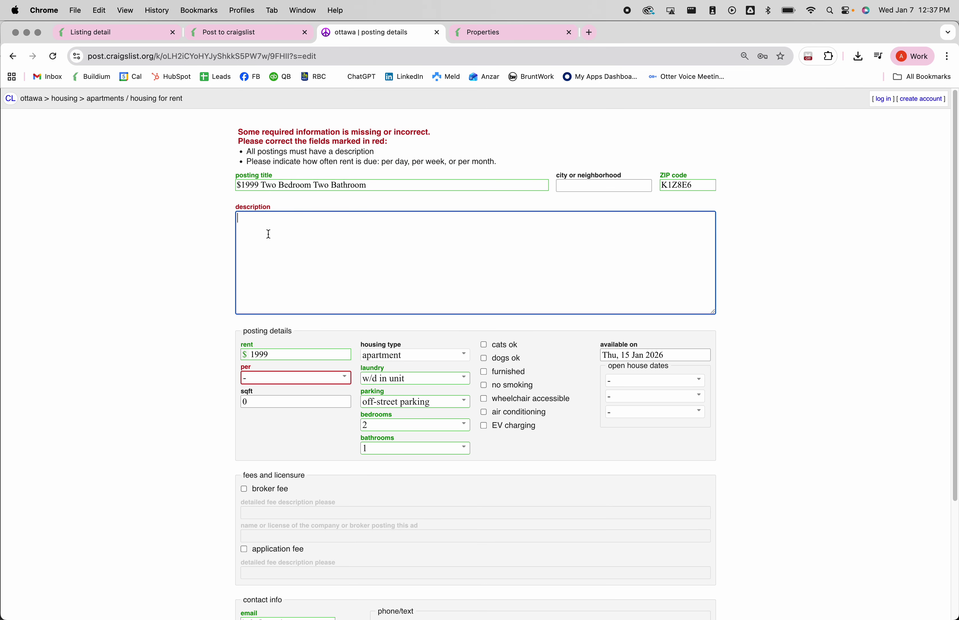
text(Beautiful Two Bedroom One Bath)
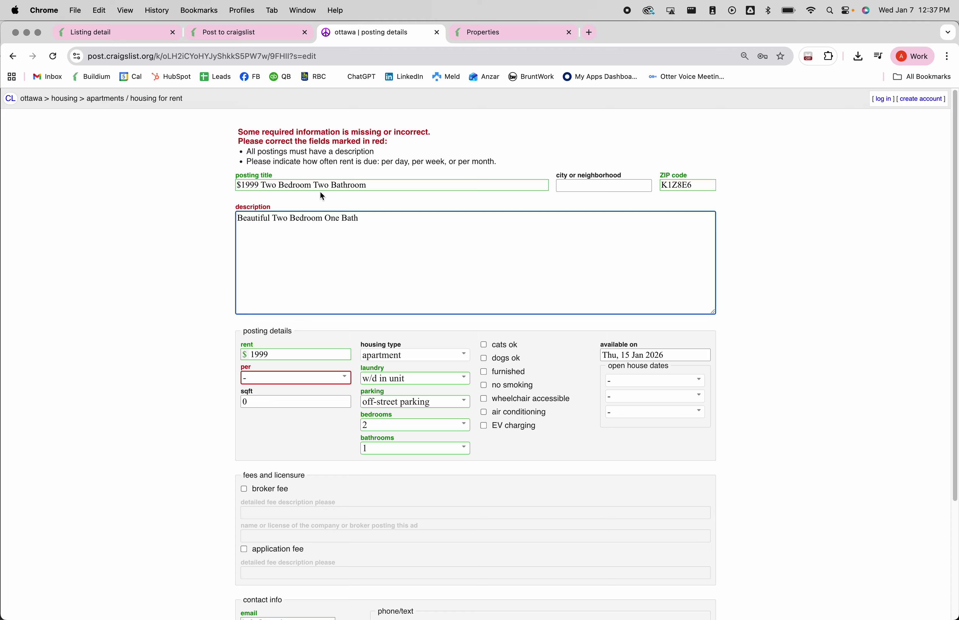
double_click(315, 184)
text(One)
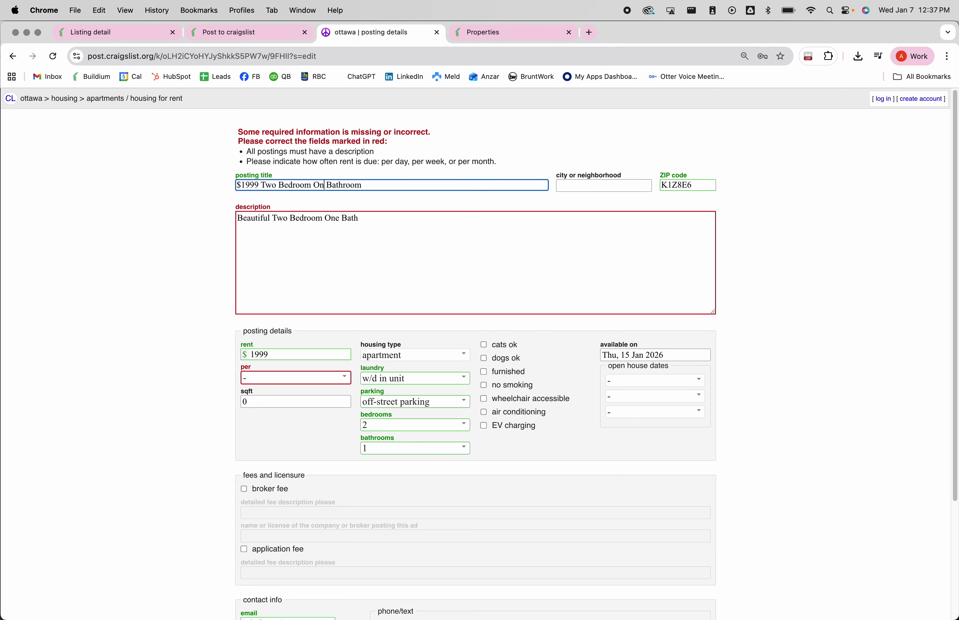
click(385, 218)
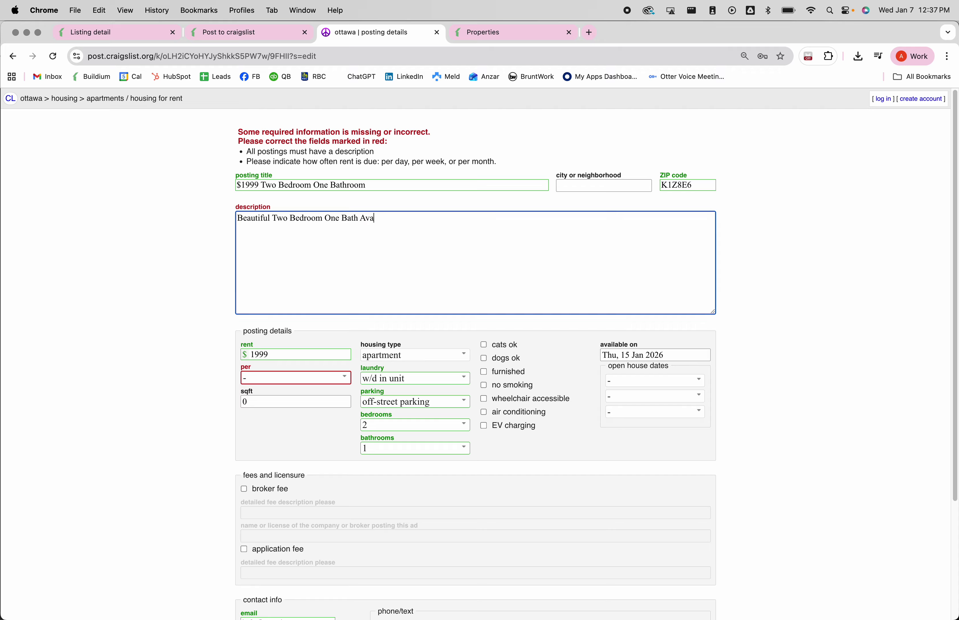
text(Available Npow!)
- Set the rent period to per month and submit the posting details
click(342, 388)
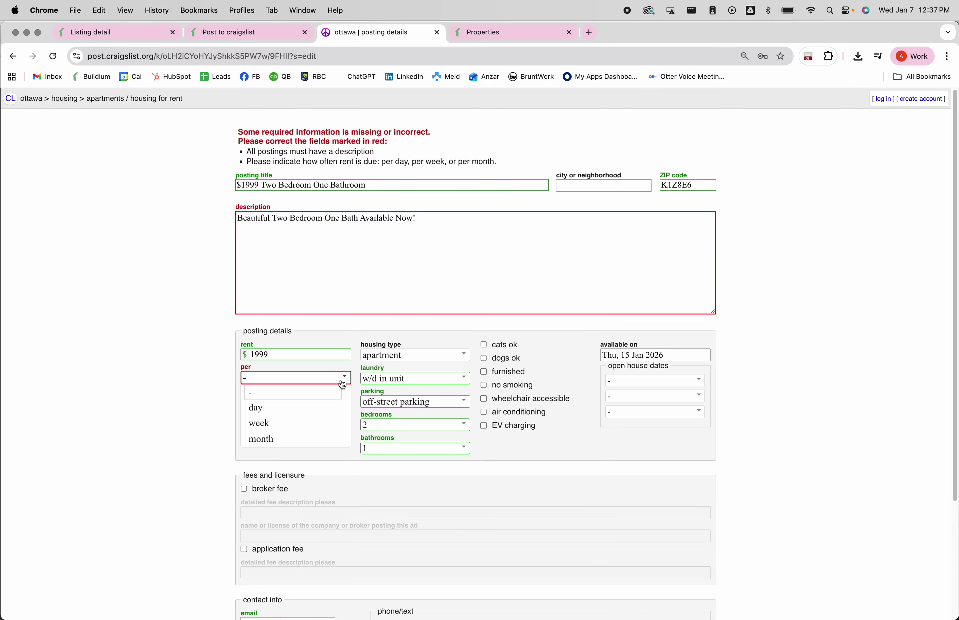
click(317, 438)
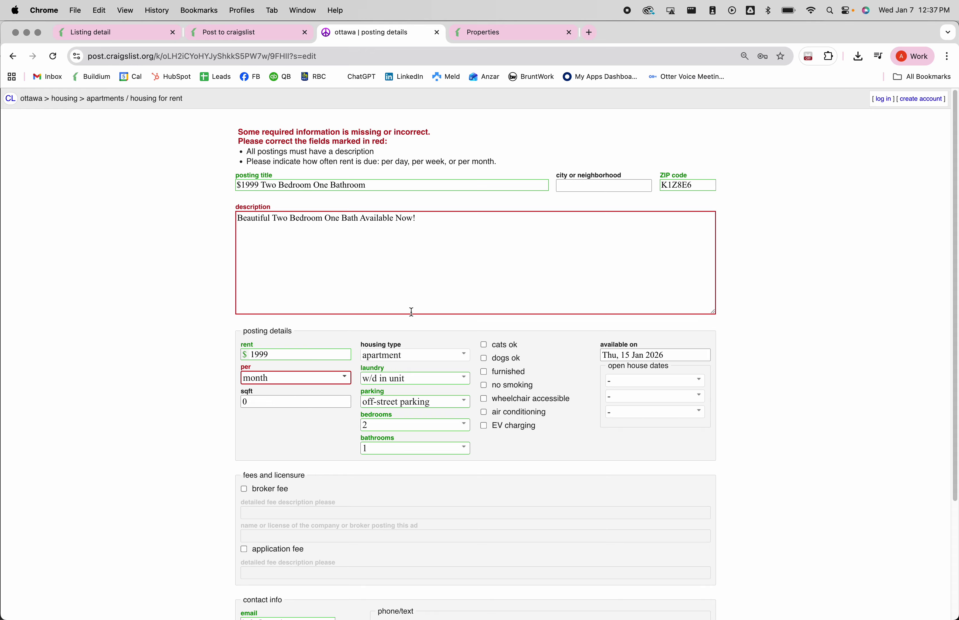
scroll(478, 272, down, 5)
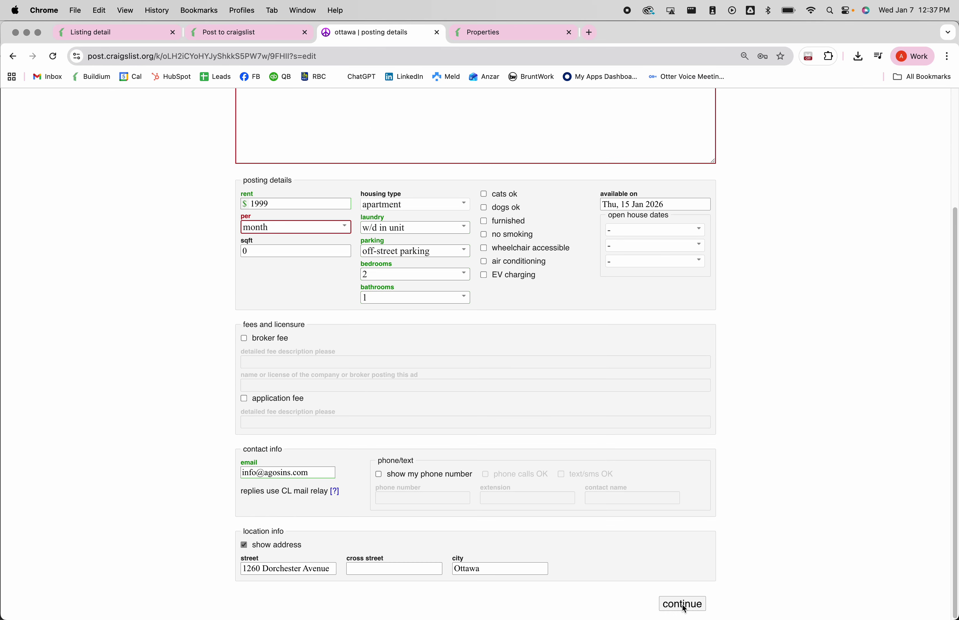
click(683, 604)
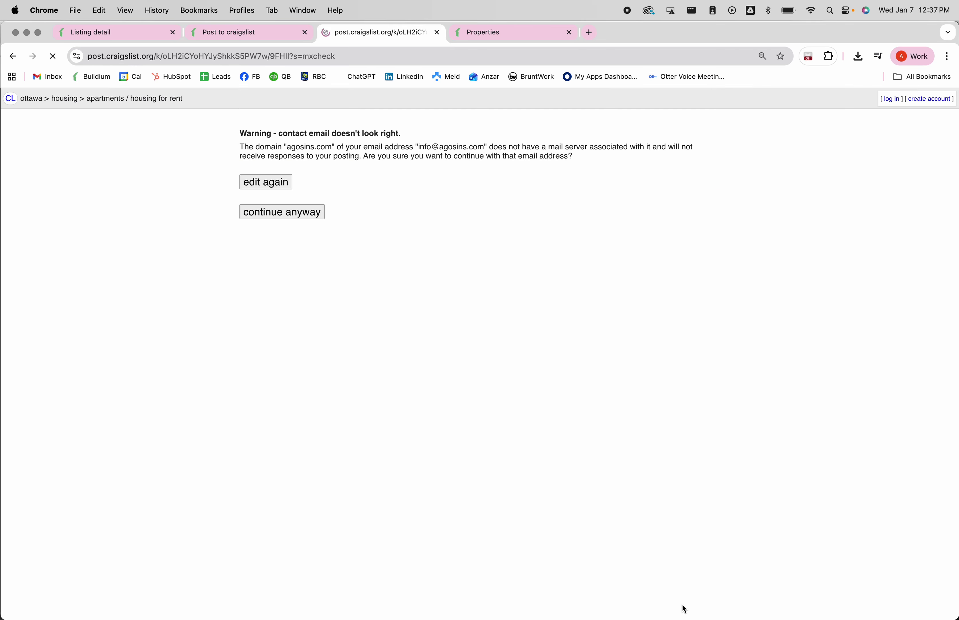
- Continue past the contact e-mail warning and the address map to add images
click(291, 215)
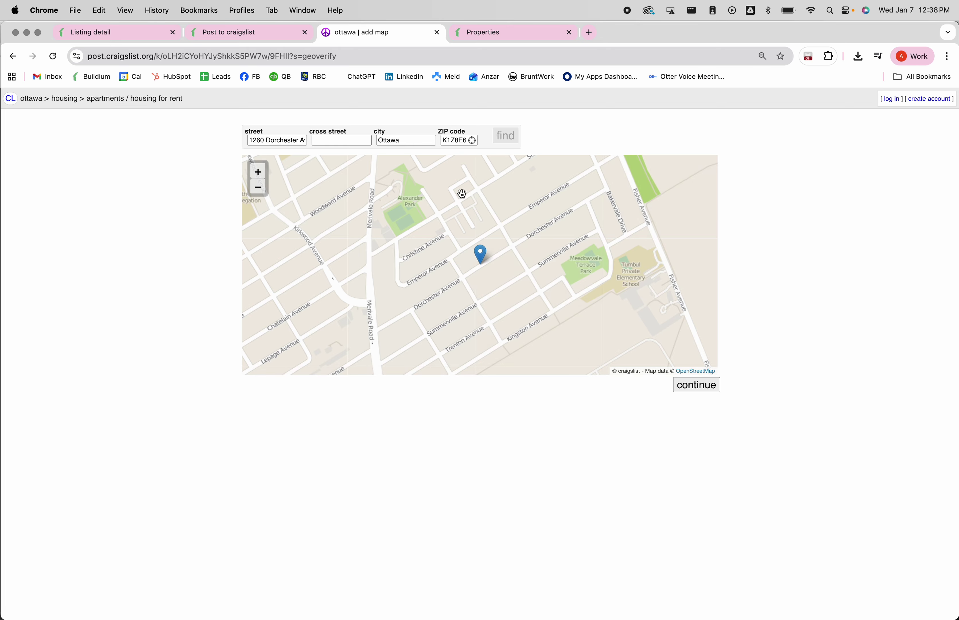
click(697, 386)
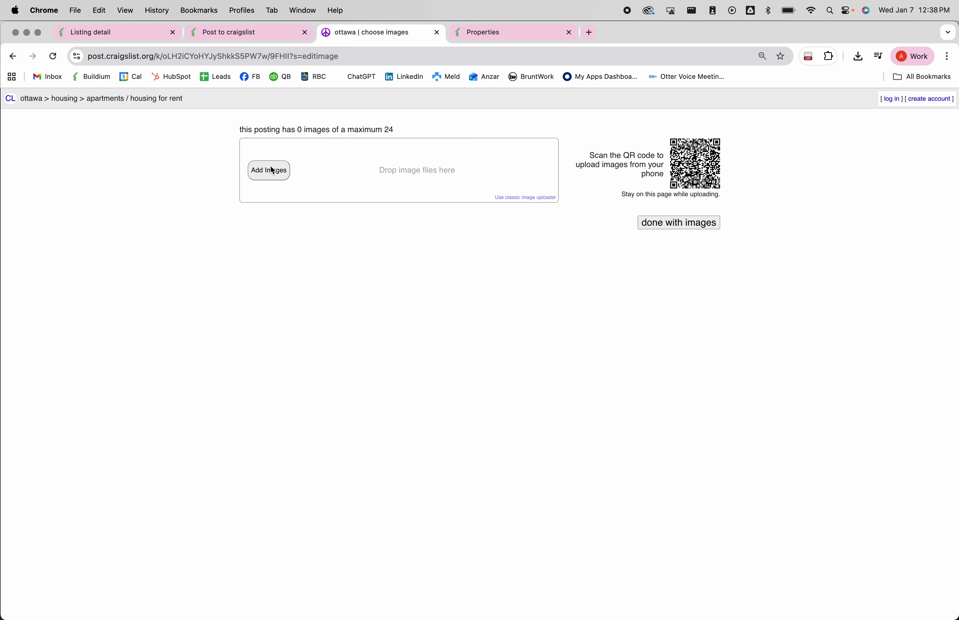
click(273, 170)
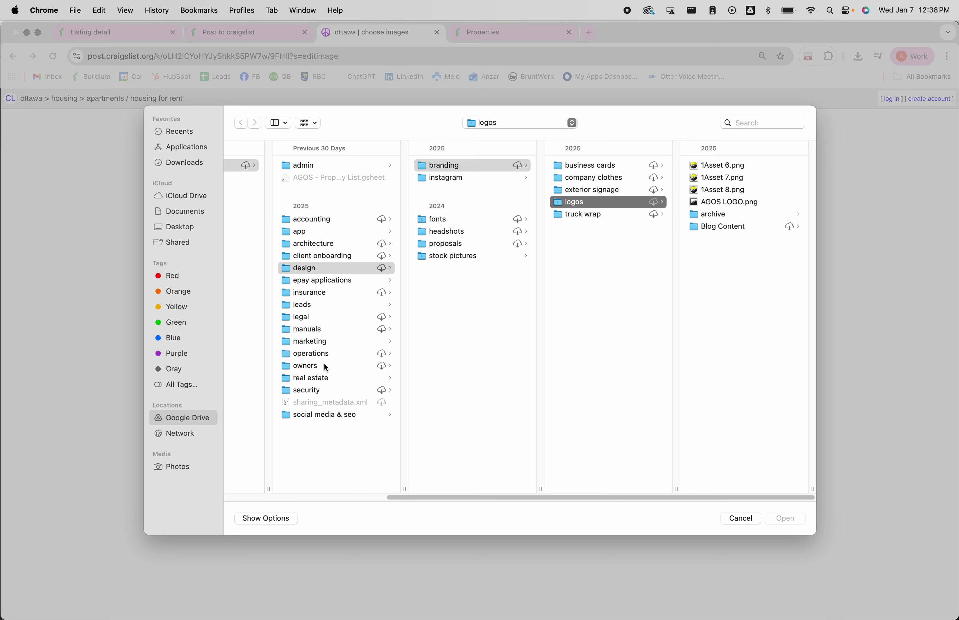
- Browse Shared drives > agos > owners > the property owner's folder > Photos
click(170, 418)
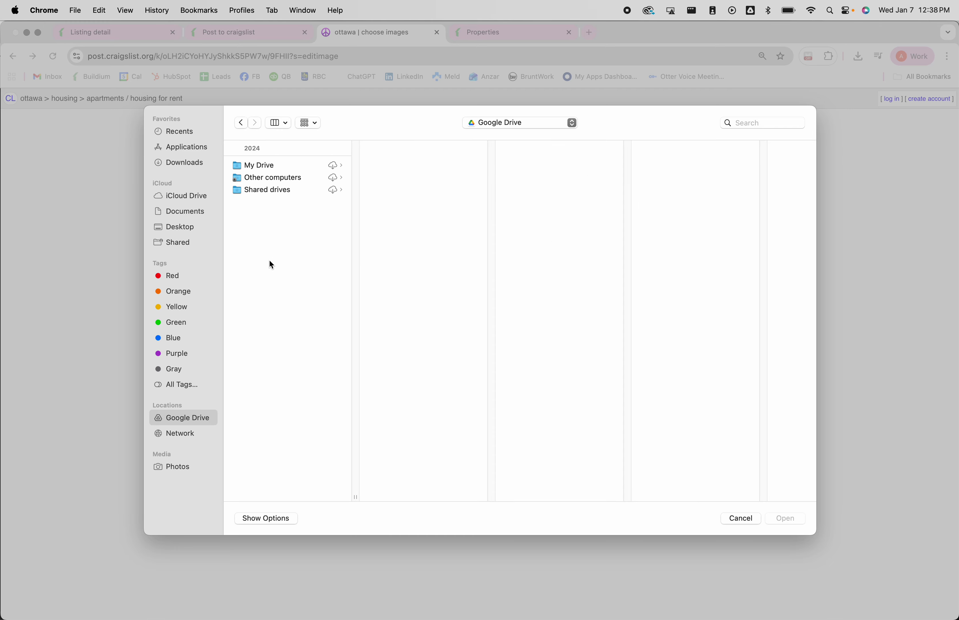
click(278, 192)
click(421, 163)
click(542, 367)
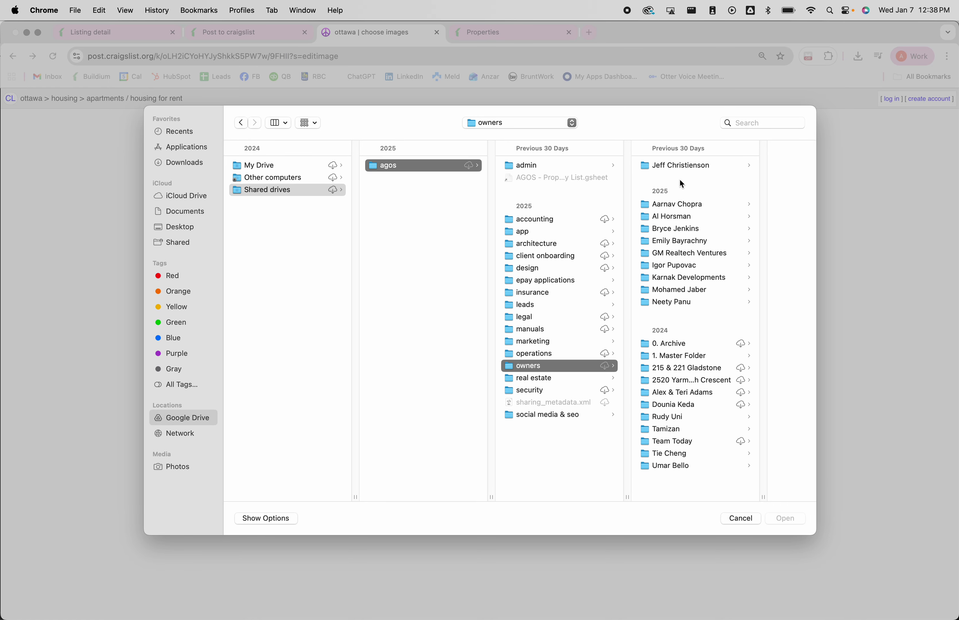
click(695, 253)
click(722, 201)
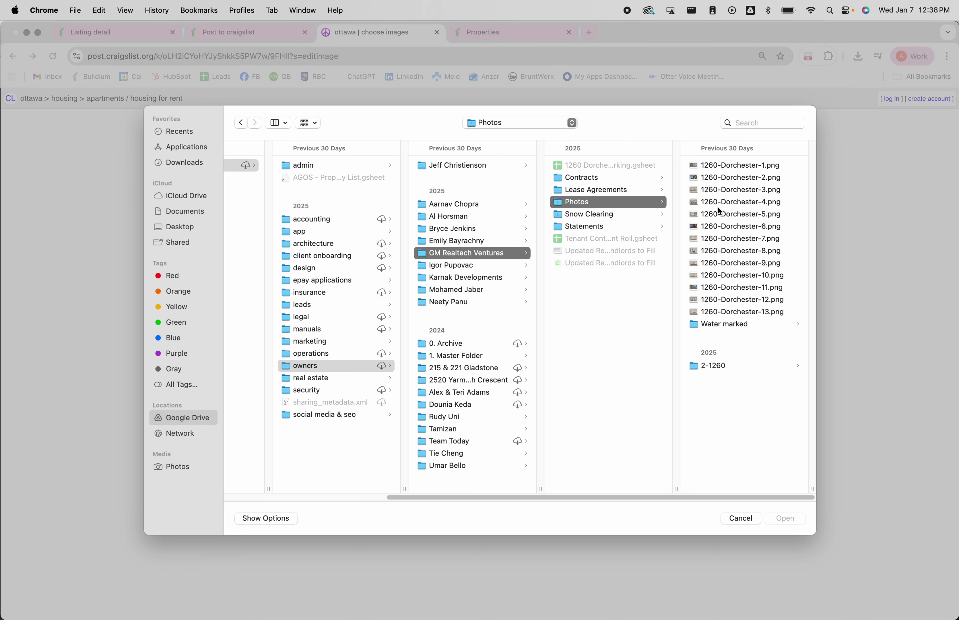
click(711, 198)
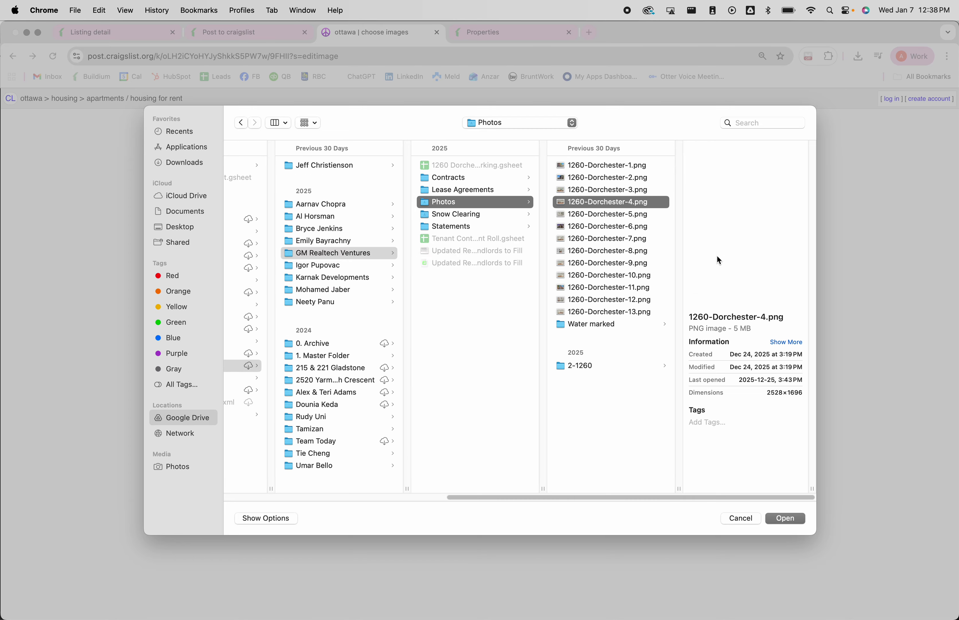
shift+click(592, 312)
click(783, 515)
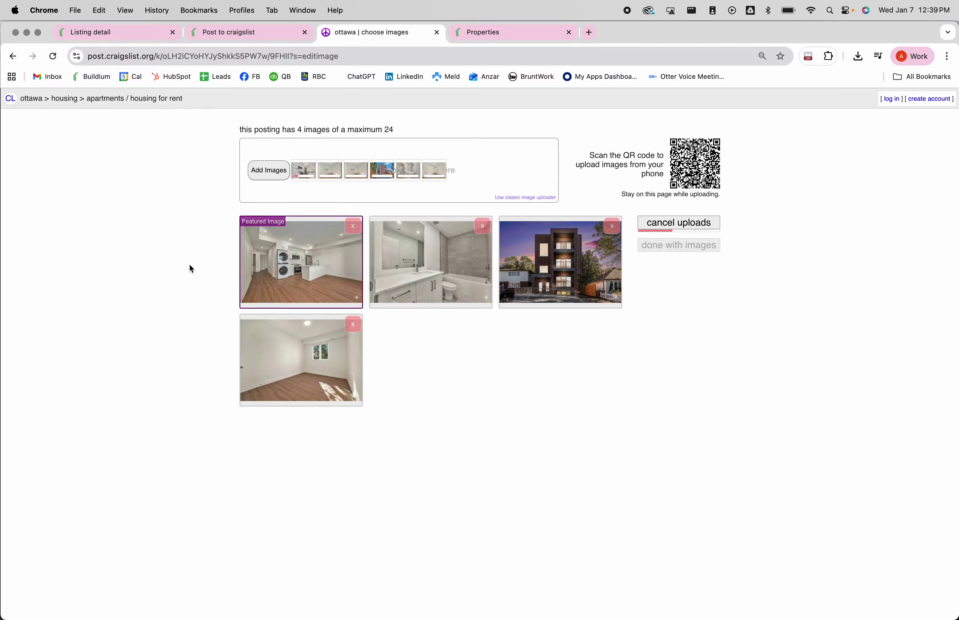
- Reorder the ten ad photos with kitchen second, bedrooms and vanity ahead, and building exteriors last
mouse_move(434, 290)
mouse_down()
mouse_move(587, 294)
mouse_move(433, 279)
mouse_up()
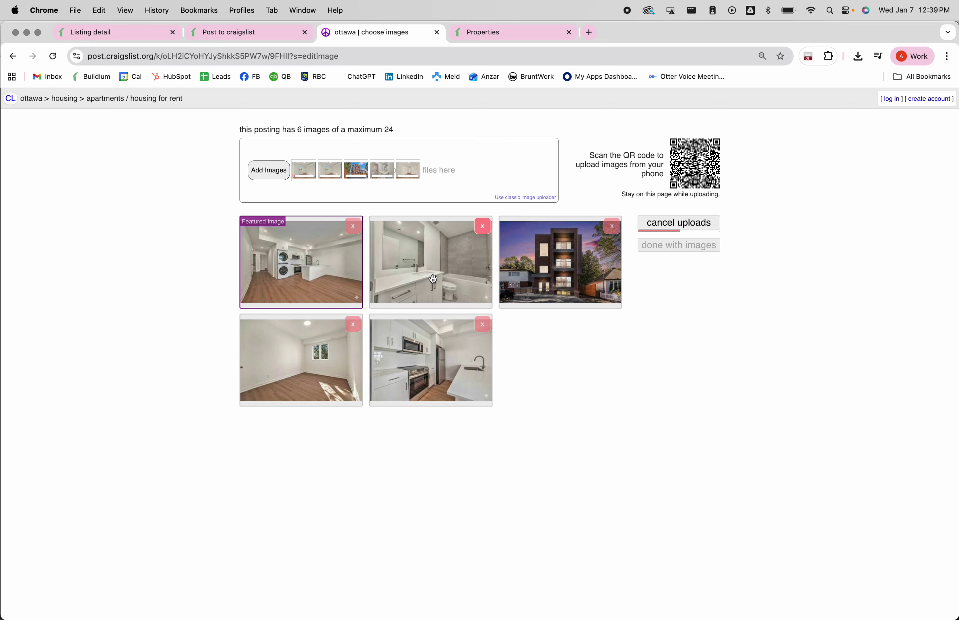
drag(441, 349, 430, 281)
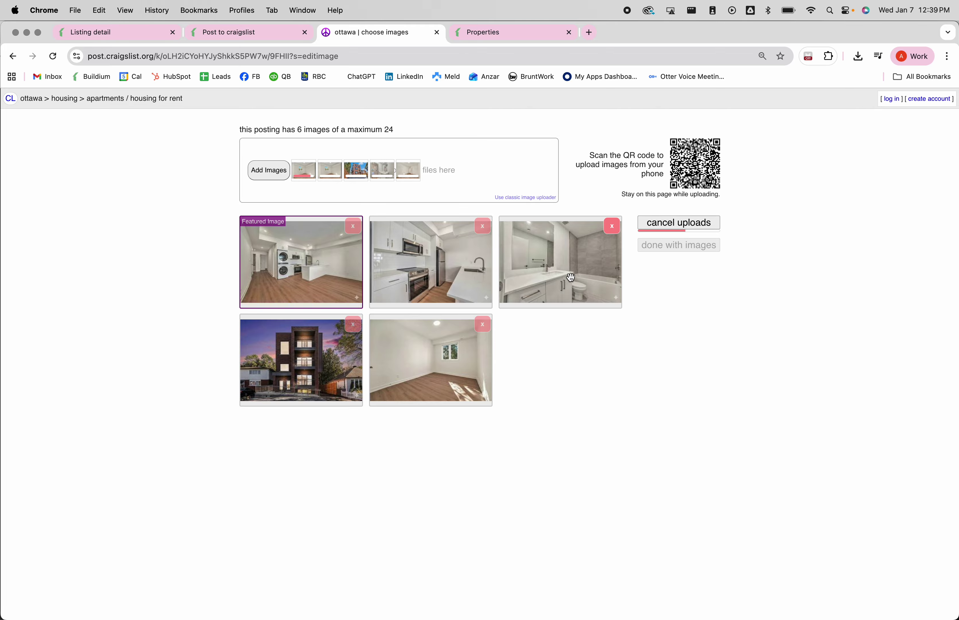
drag(459, 356, 586, 367)
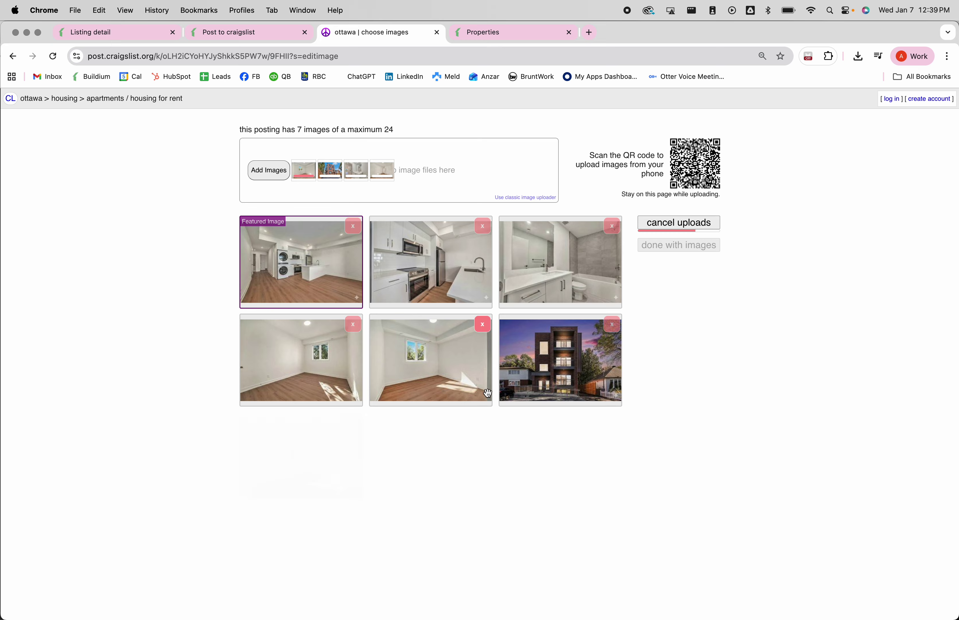
drag(565, 378, 307, 489)
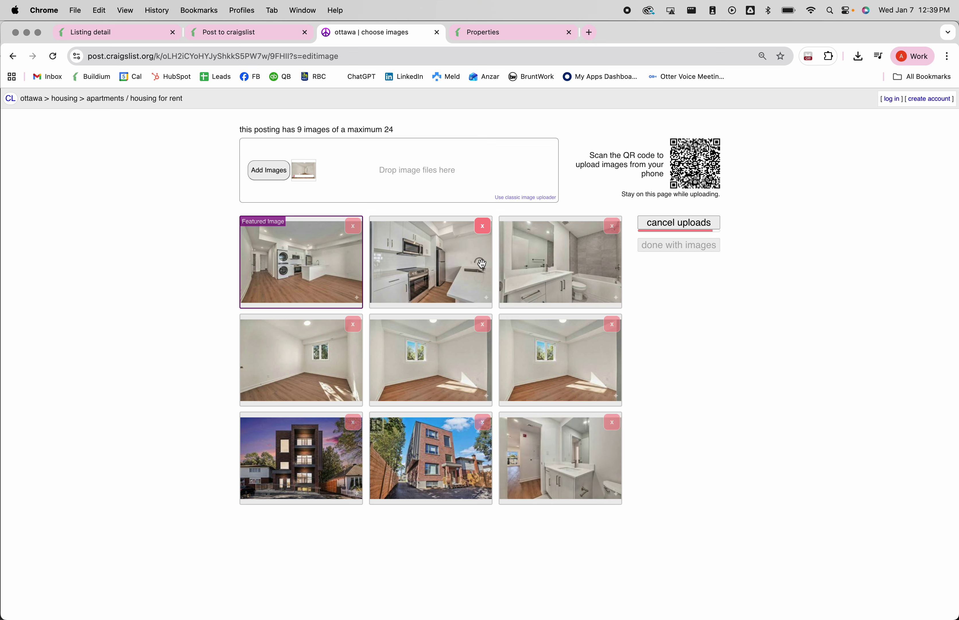
drag(564, 459, 268, 363)
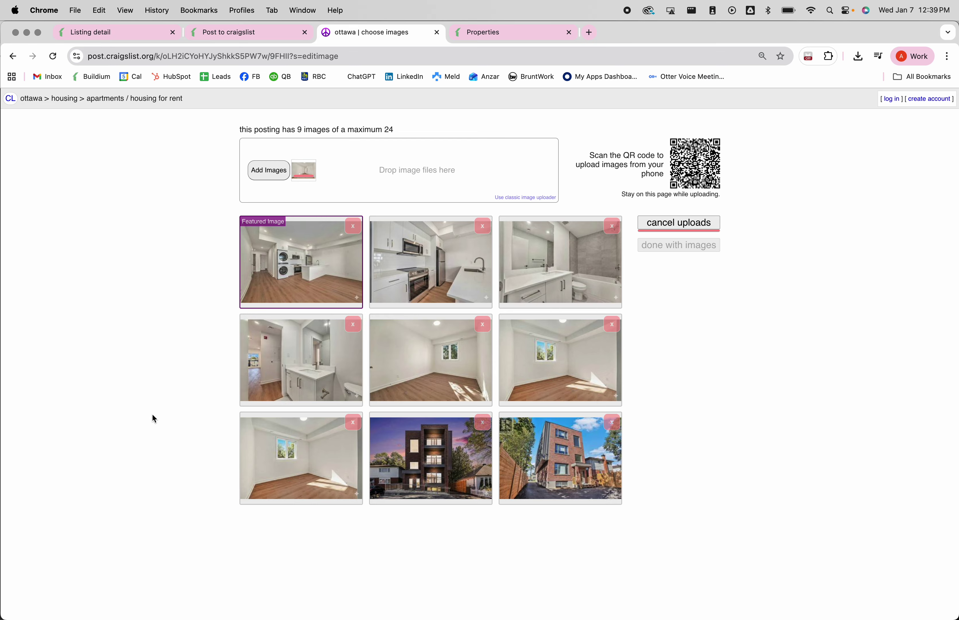
drag(290, 579, 426, 480)
click(681, 224)
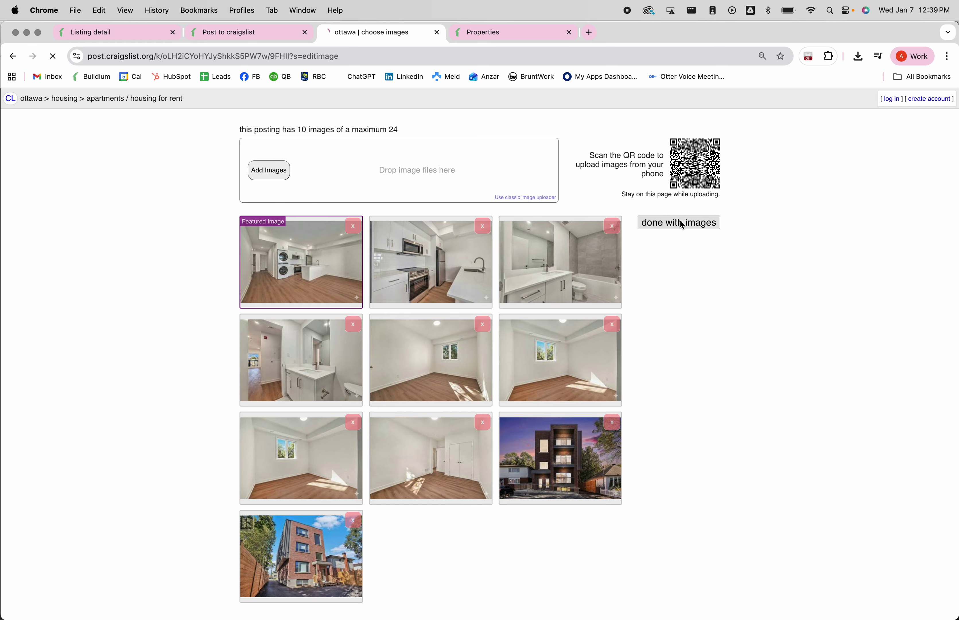
- Publish the previewed rental ad and return to Buildium's Post to craigslist page
scroll(446, 262, down, 1)
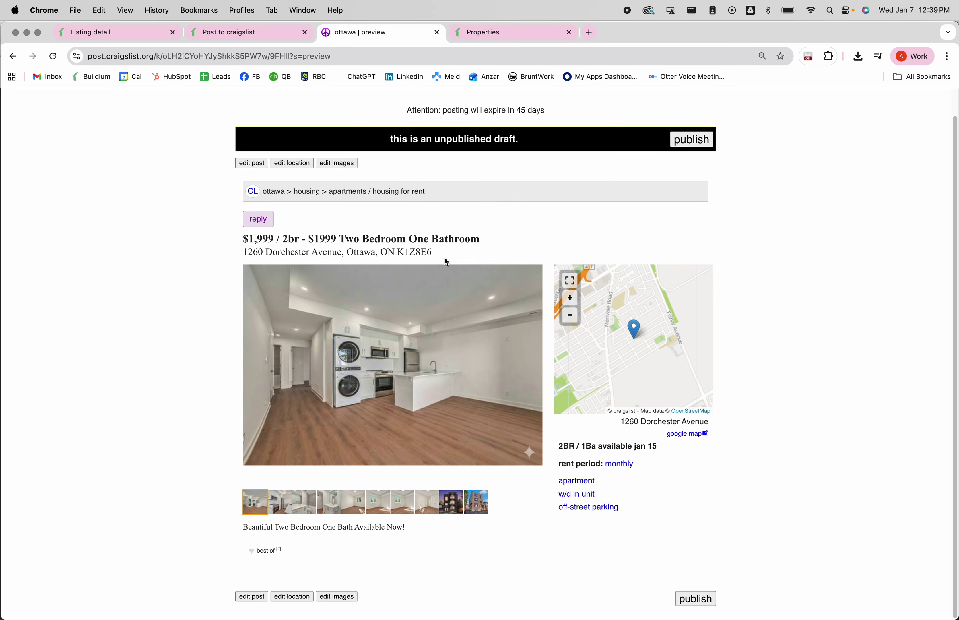
scroll(423, 258, up, 1)
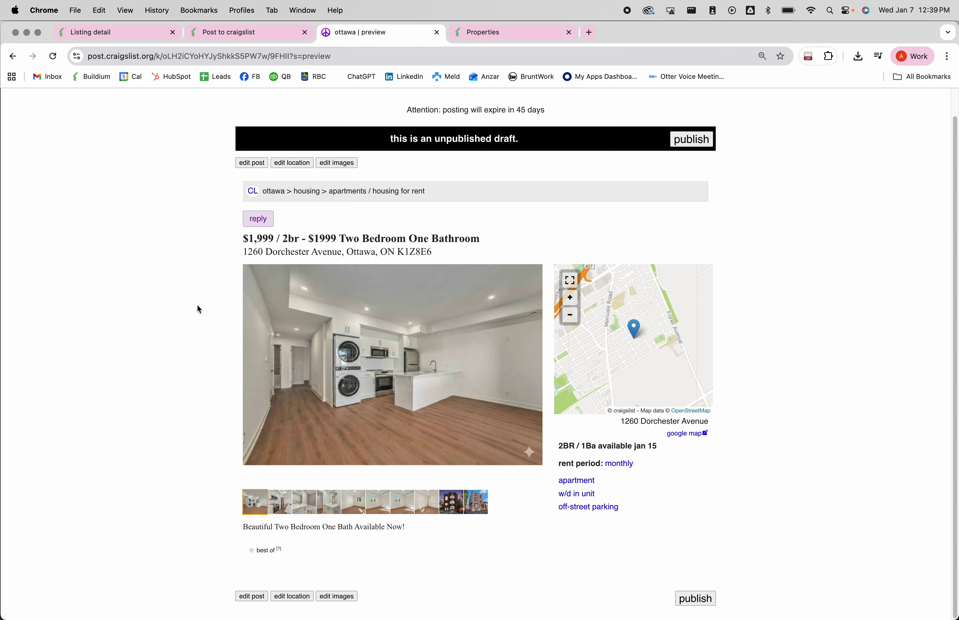
click(692, 142)
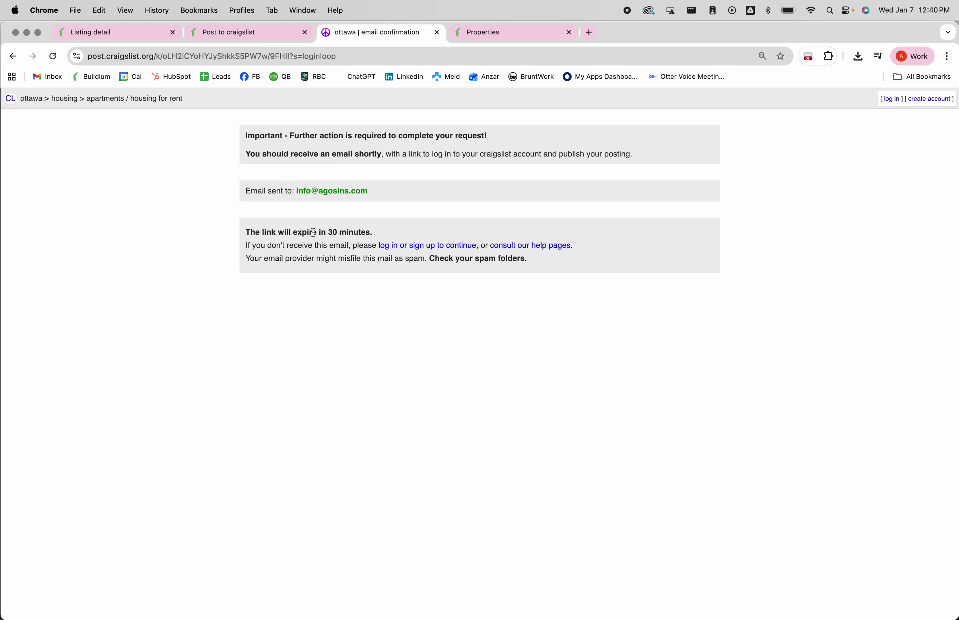
click(247, 33)
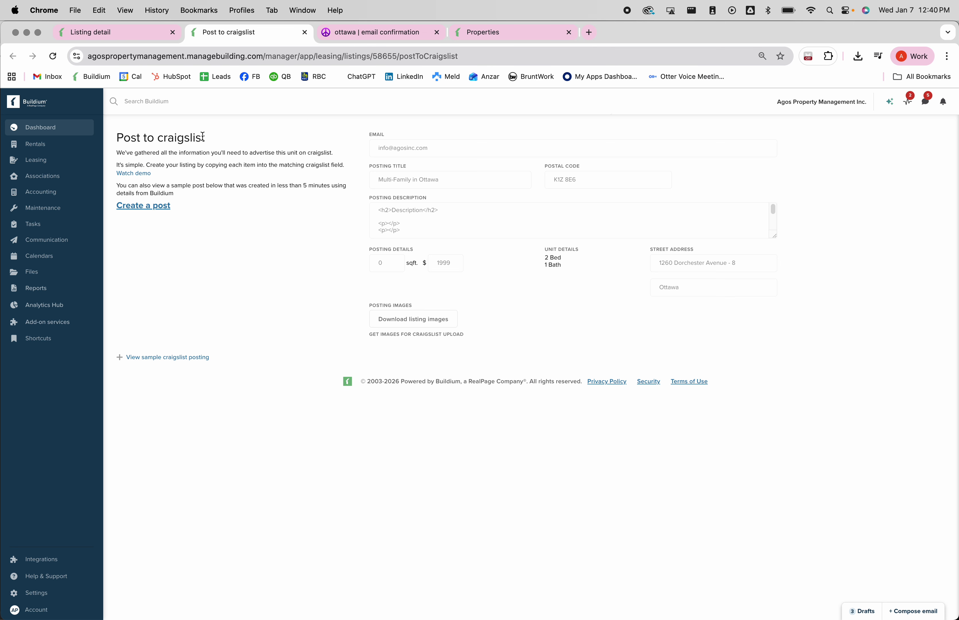